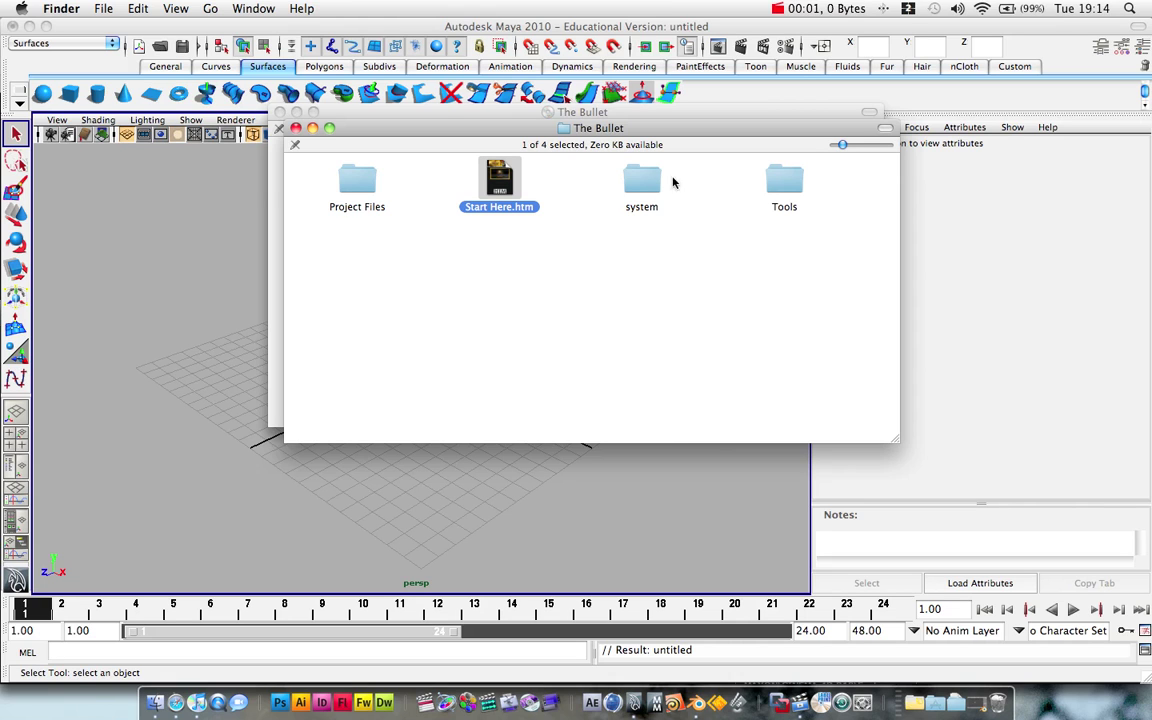
Step: Switch to Maya, enlarge the side view to fill the workspace and display the Curves tools
{"action": "left_click", "coordinate": [423, 27]}
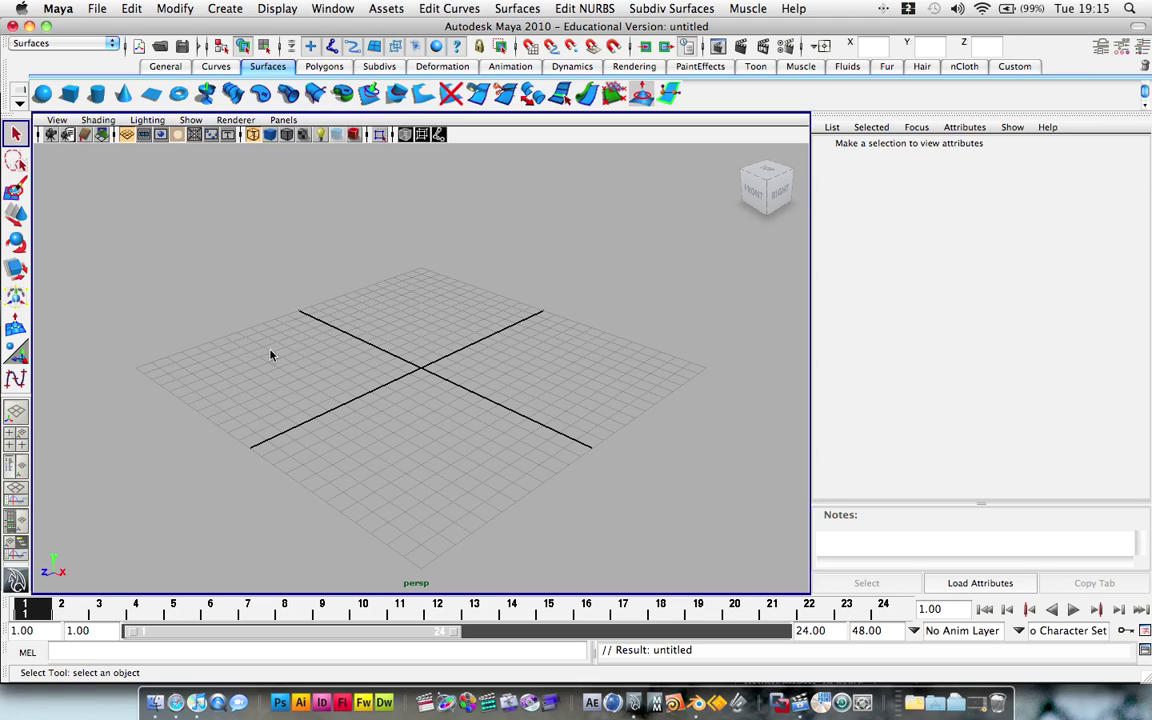
{"action": "key", "text": "space"}
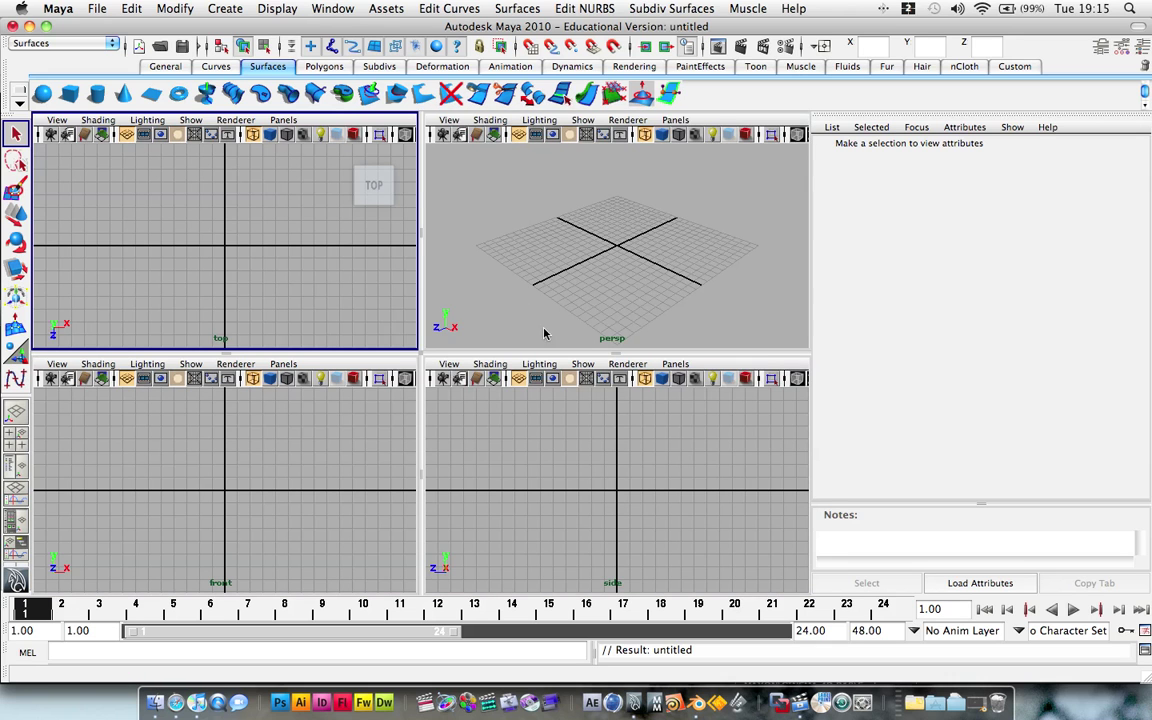
{"action": "key", "text": "space"}
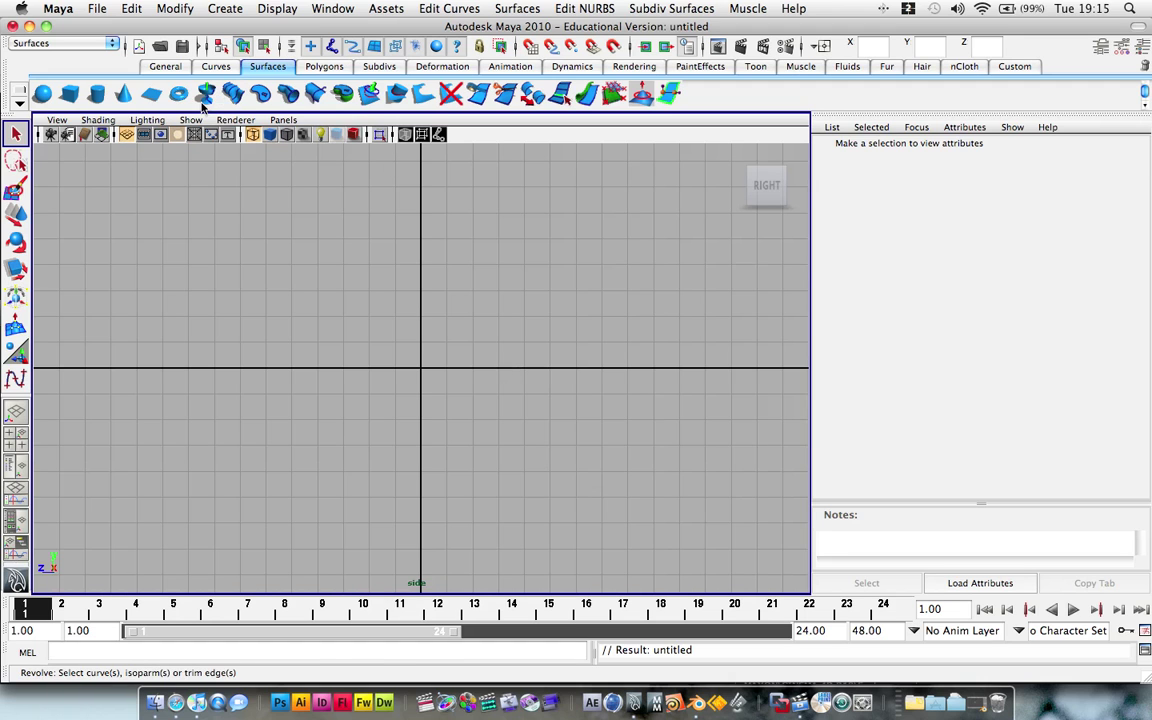
{"action": "left_click", "coordinate": [205, 66]}
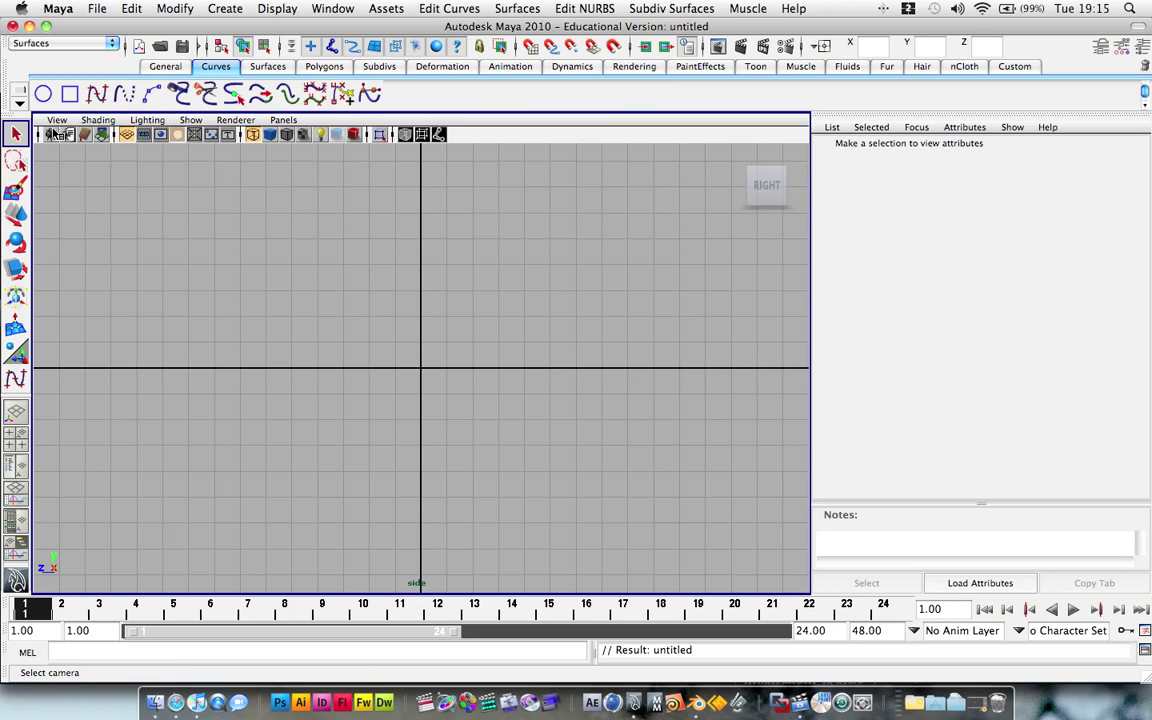
Step: Start importing an image plane for the side view and browse to The Bullet disc
{"action": "left_click", "coordinate": [56, 120]}
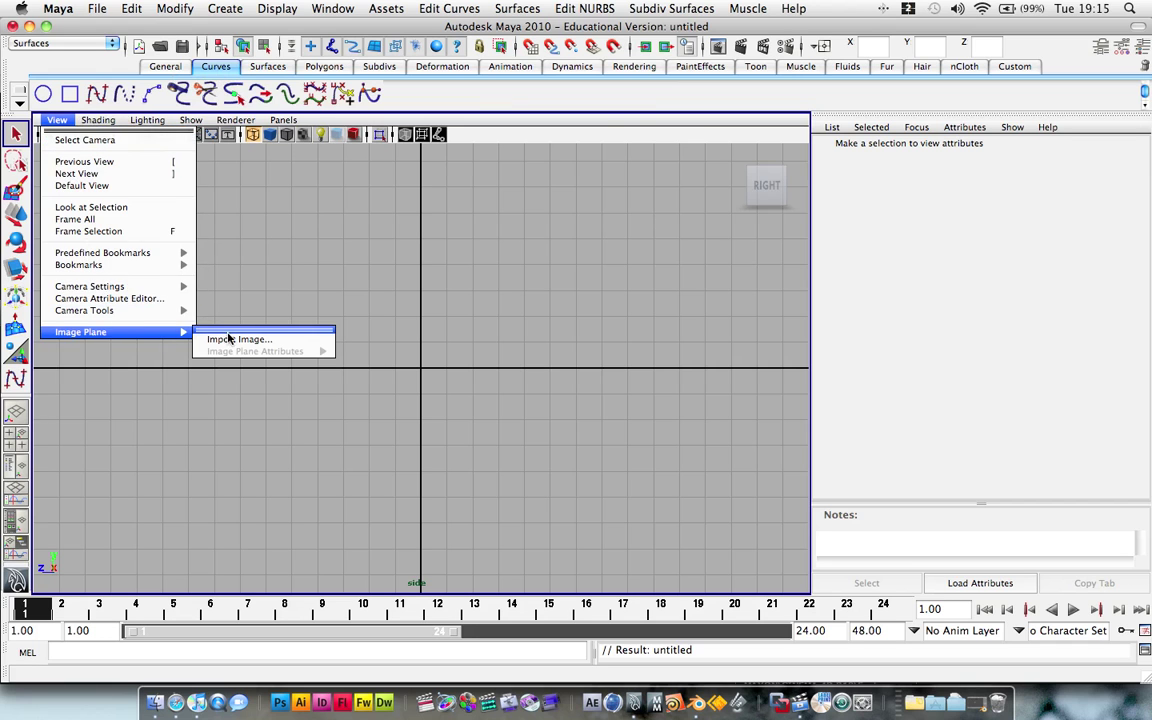
{"action": "left_click", "coordinate": [215, 304]}
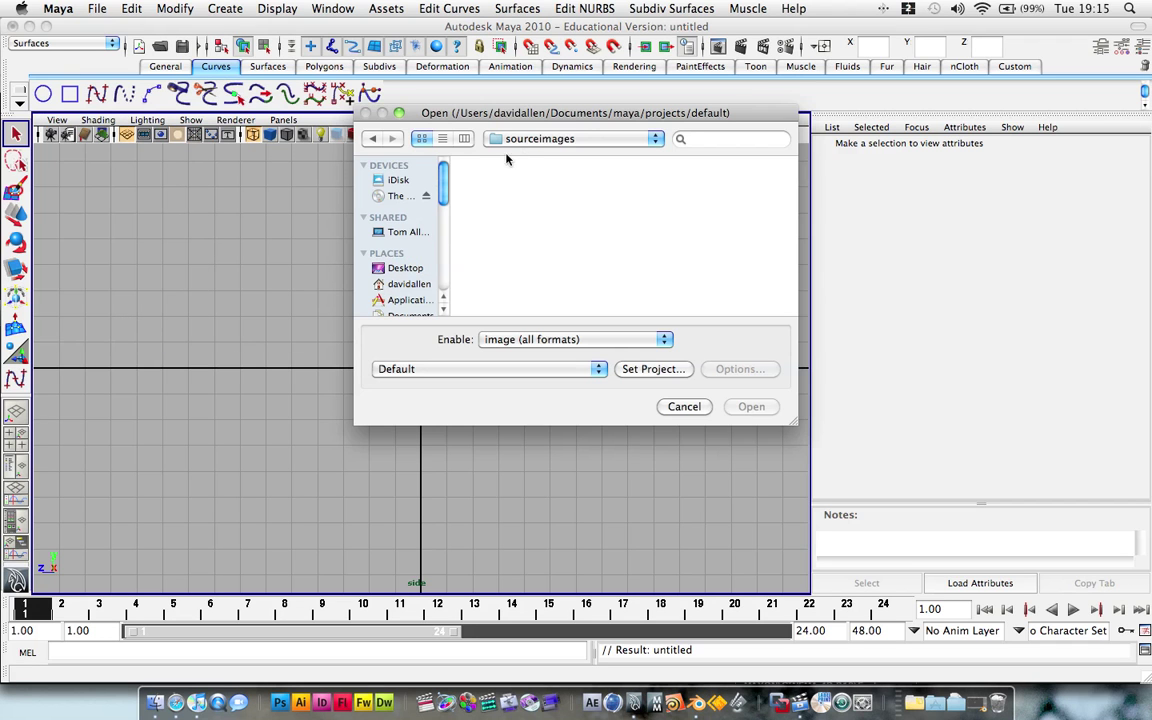
{"action": "left_click", "coordinate": [392, 195]}
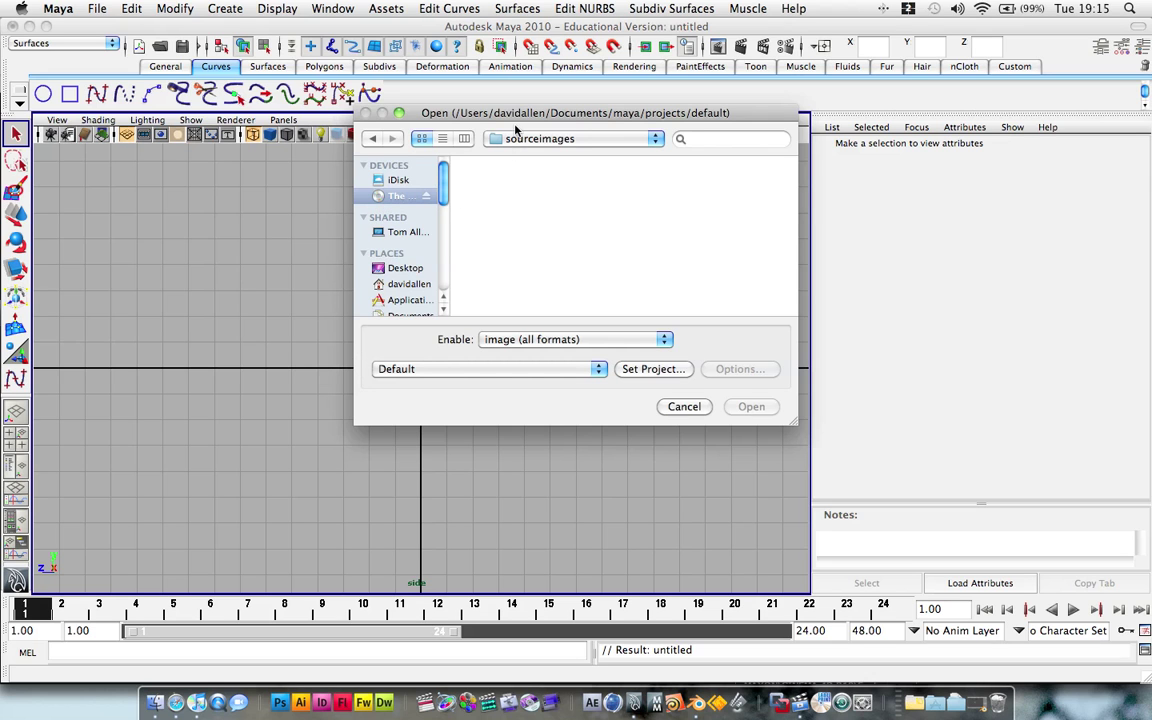
{"action": "left_click_drag", "start_coordinate": [514, 117], "coordinate": [464, 127]}
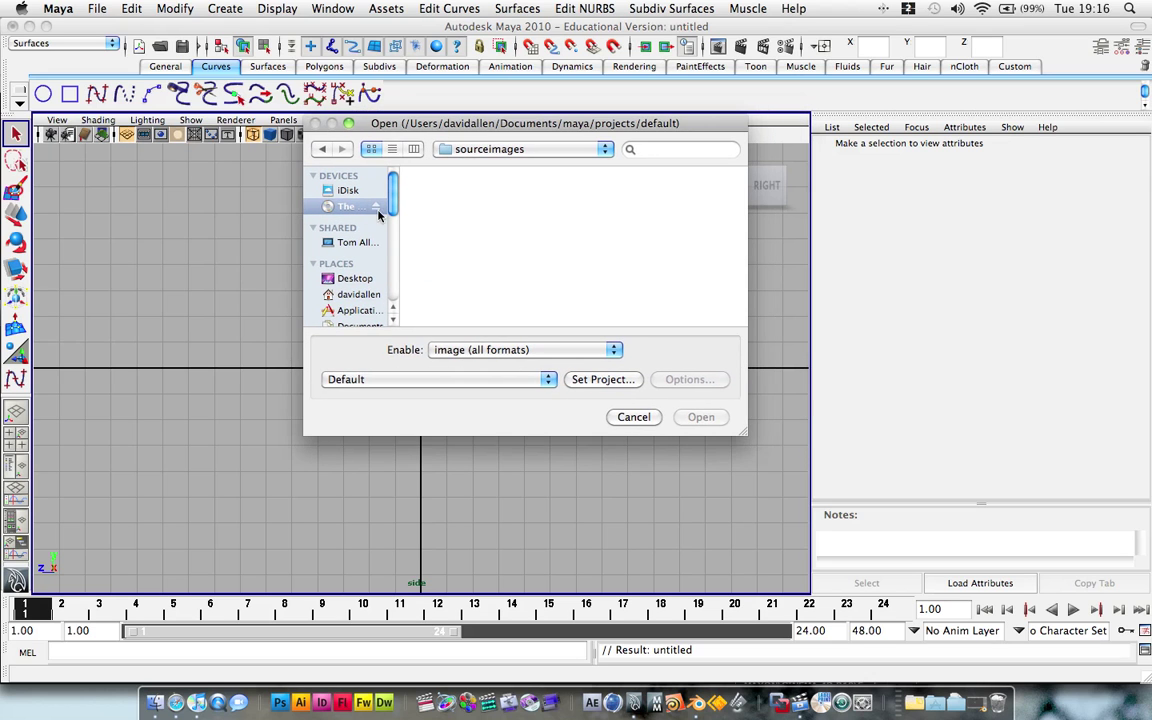
{"action": "left_click", "coordinate": [370, 206]}
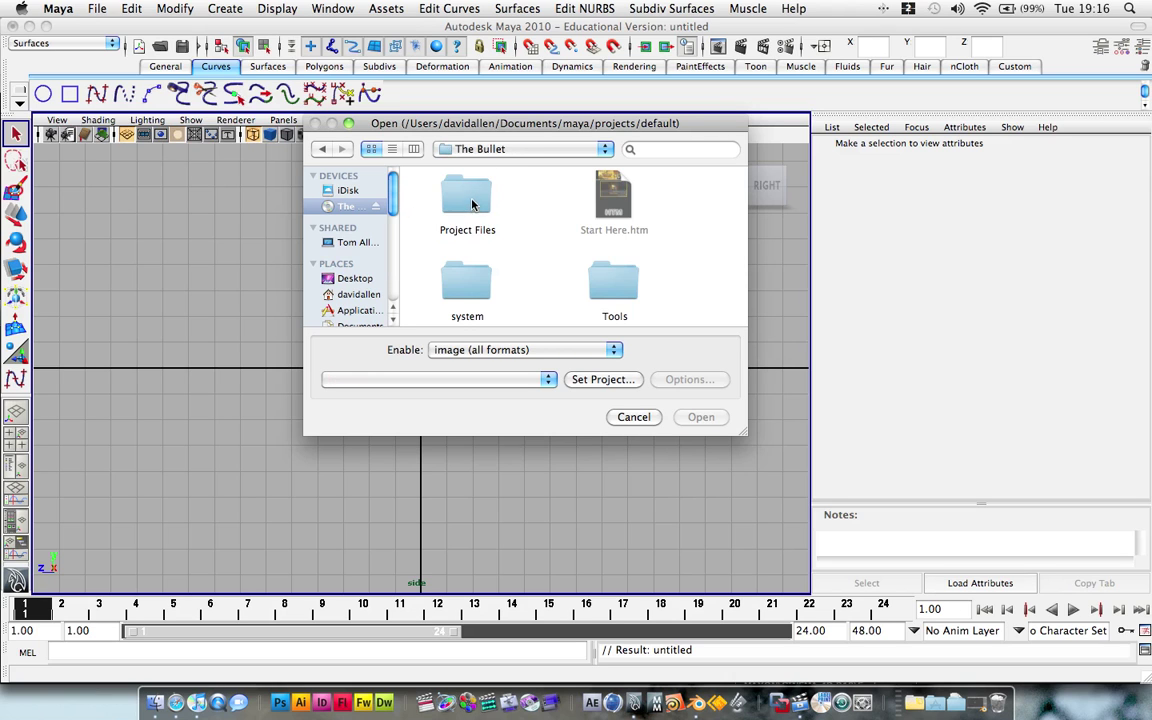
Step: Load Bullet_Side_View.jpg as the image plane from Project Files, Bullet Project, Shot 0001, Images, Reference Photos, and clear the selection
{"action": "double_click", "coordinate": [472, 204]}
{"action": "double_click", "coordinate": [480, 200]}
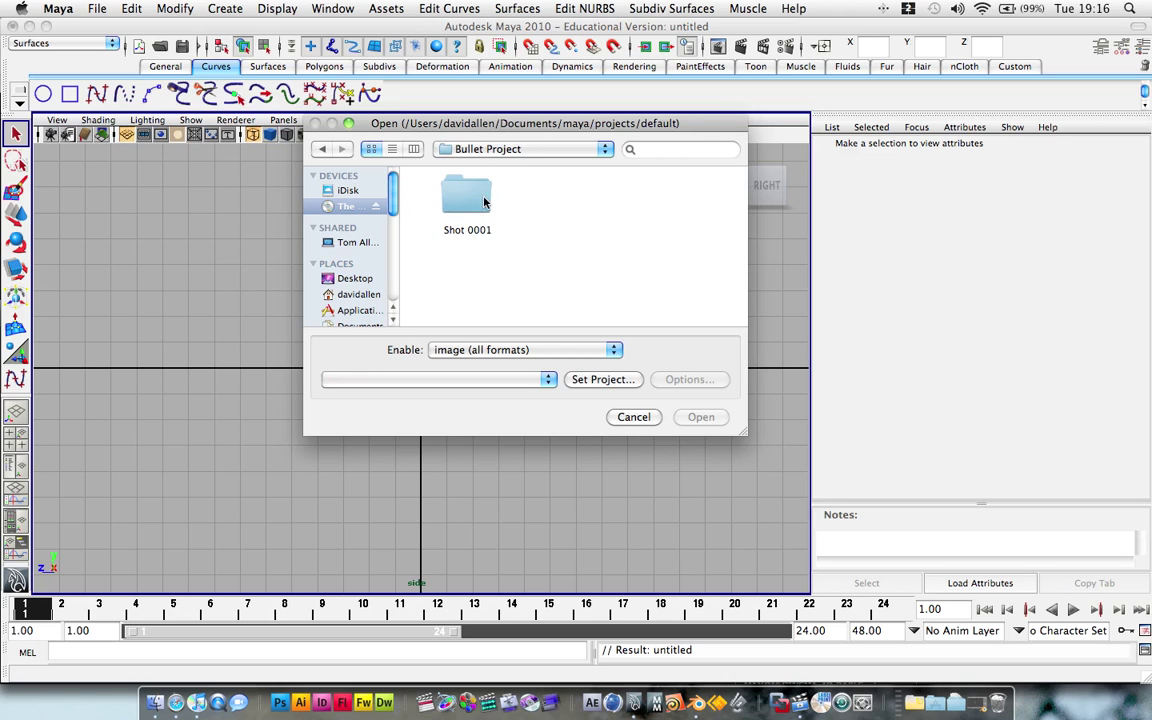
{"action": "double_click", "coordinate": [480, 200]}
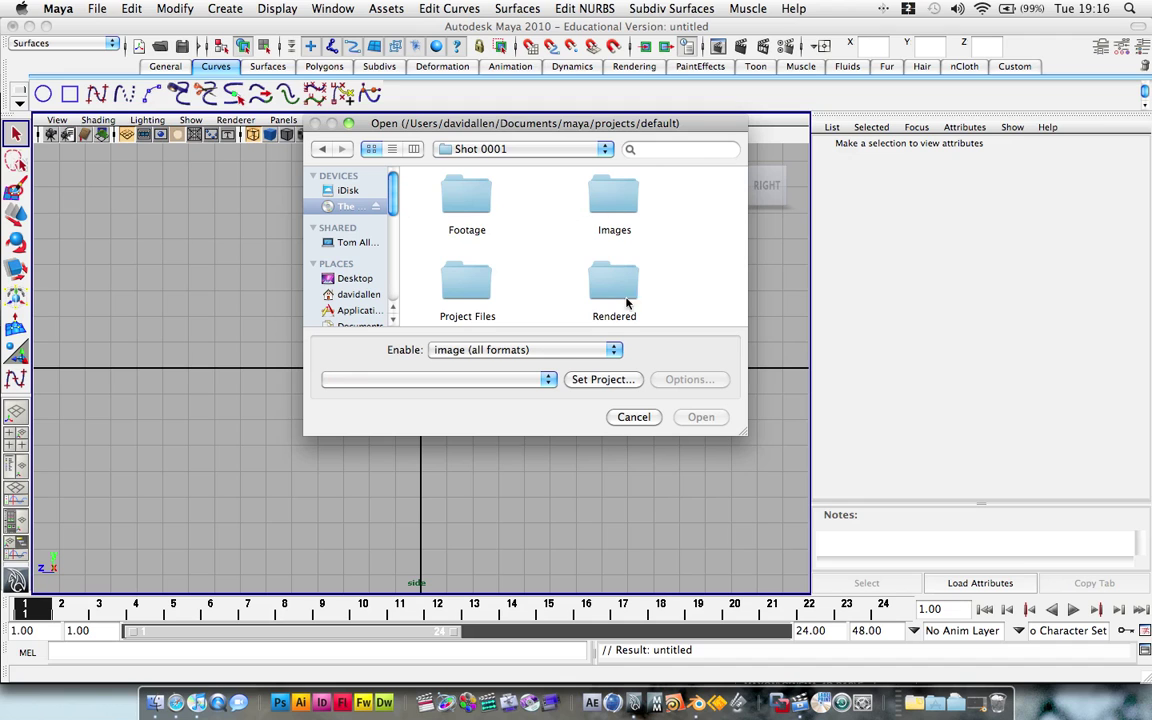
{"action": "double_click", "coordinate": [612, 200]}
{"action": "double_click", "coordinate": [608, 198]}
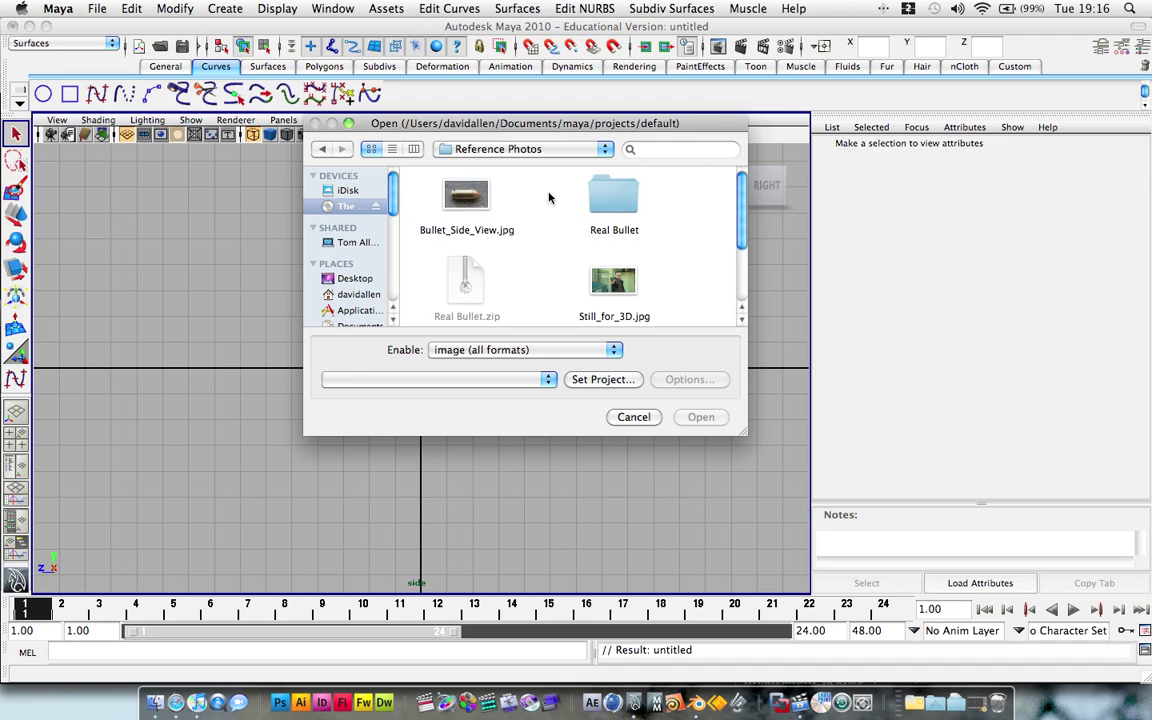
{"action": "left_click", "coordinate": [462, 205]}
{"action": "left_click", "coordinate": [701, 416]}
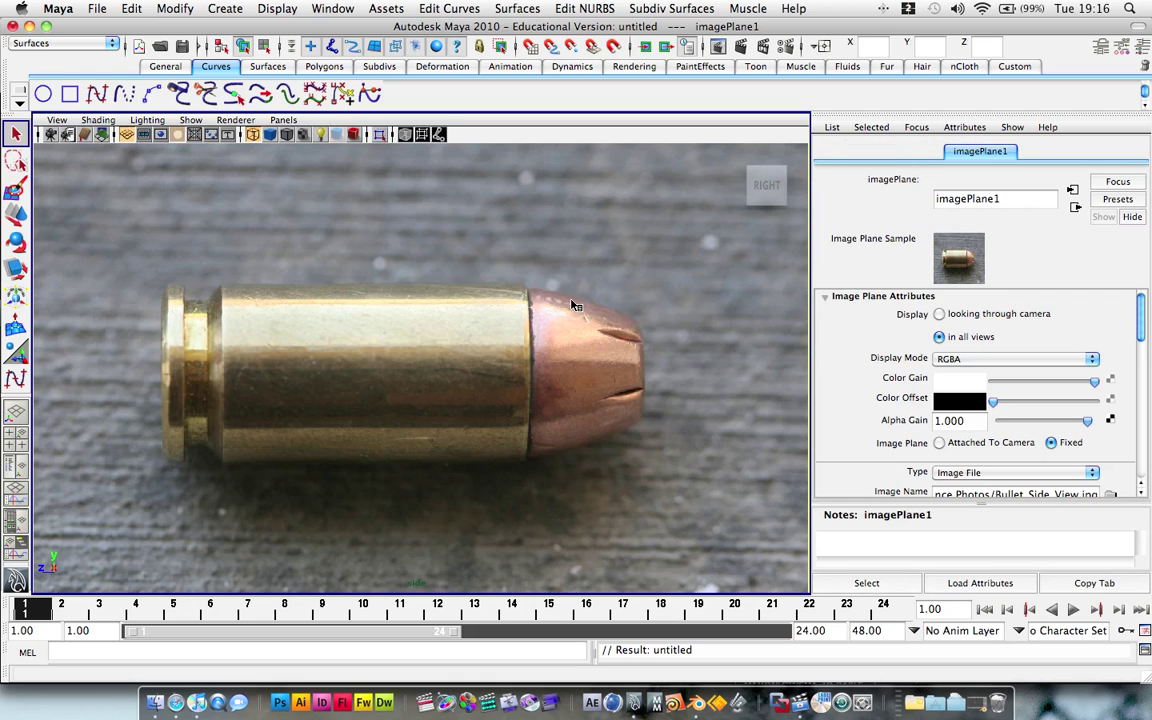
{"action": "left_click", "coordinate": [553, 303]}
Step: Start the EP Curve tool and display its tool settings
{"action": "scroll", "coordinate": [549, 301], "scroll_direction": "up", "scroll_amount": 2}
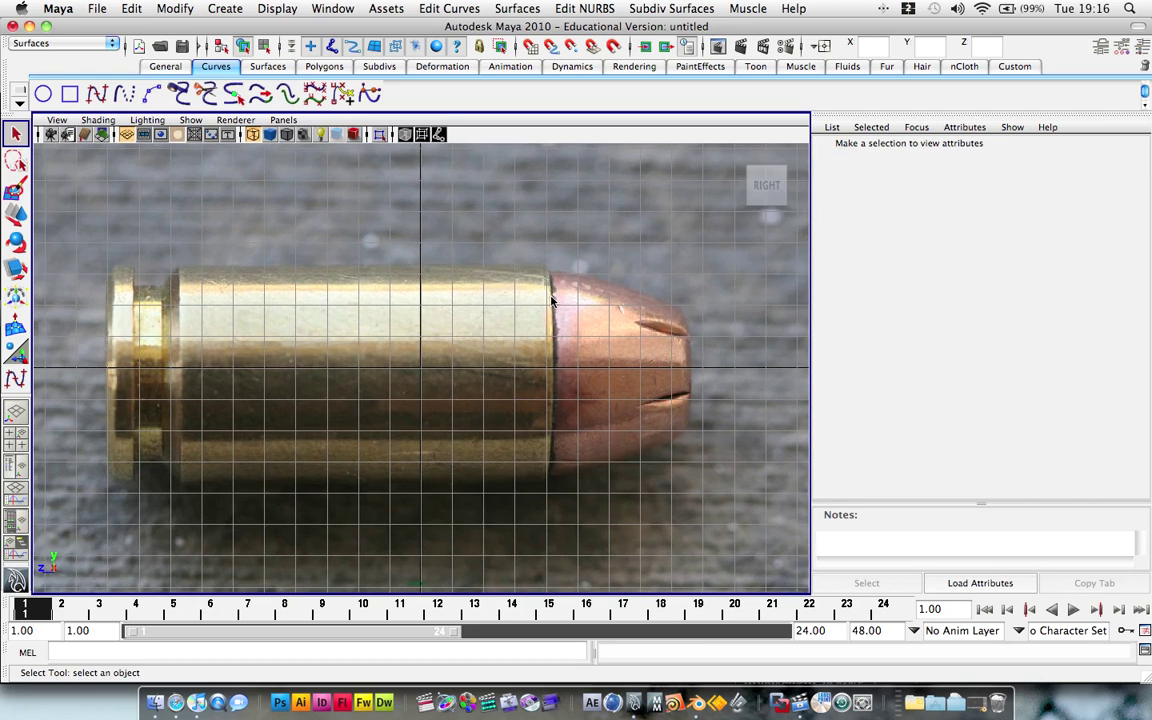
{"action": "scroll", "coordinate": [549, 301], "scroll_direction": "down", "scroll_amount": 2}
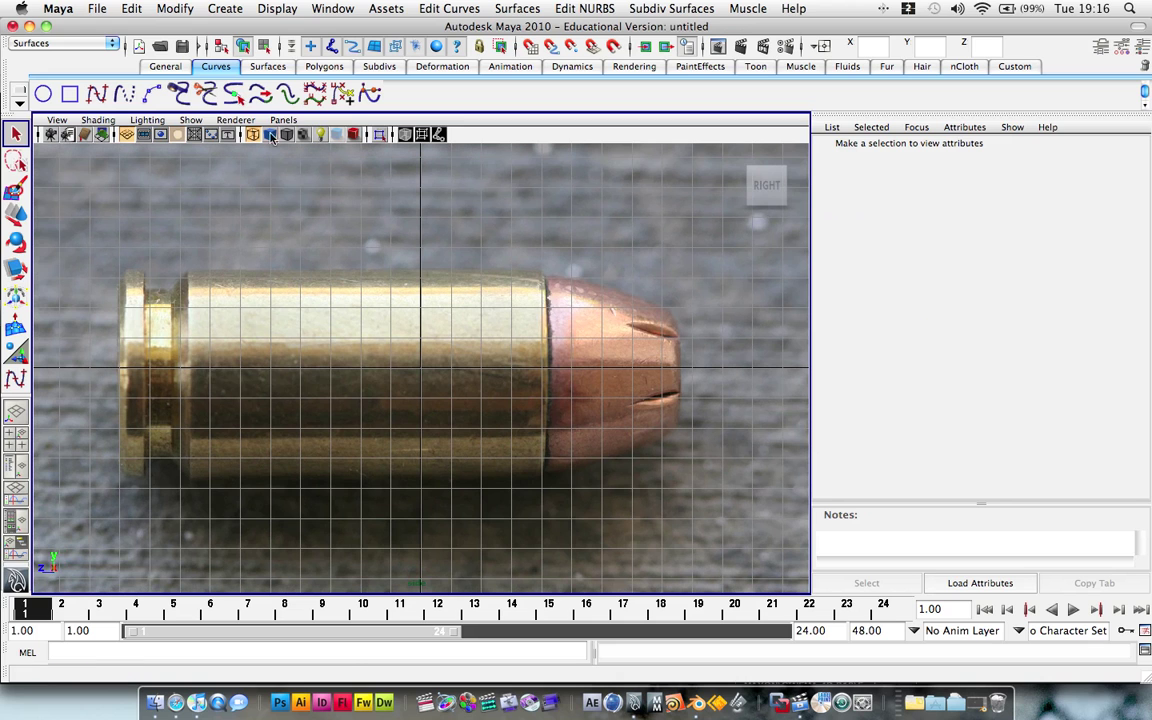
{"action": "scroll", "coordinate": [155, 145], "scroll_direction": "up", "scroll_amount": 1}
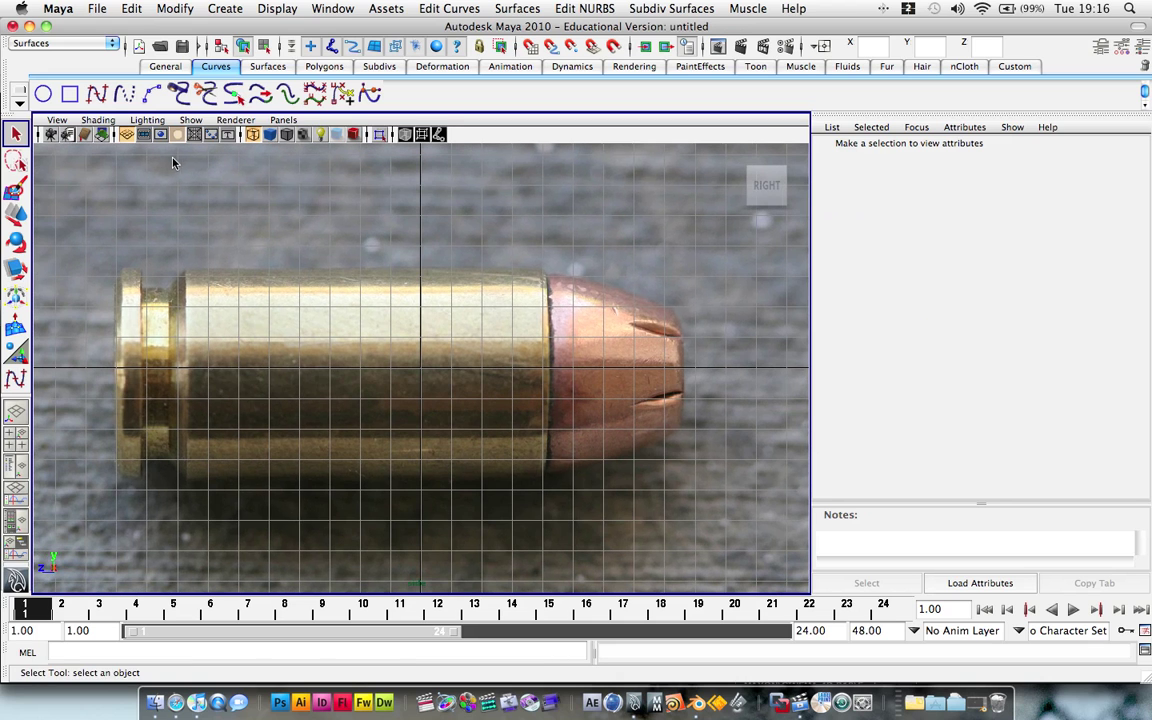
{"action": "left_click", "coordinate": [99, 95]}
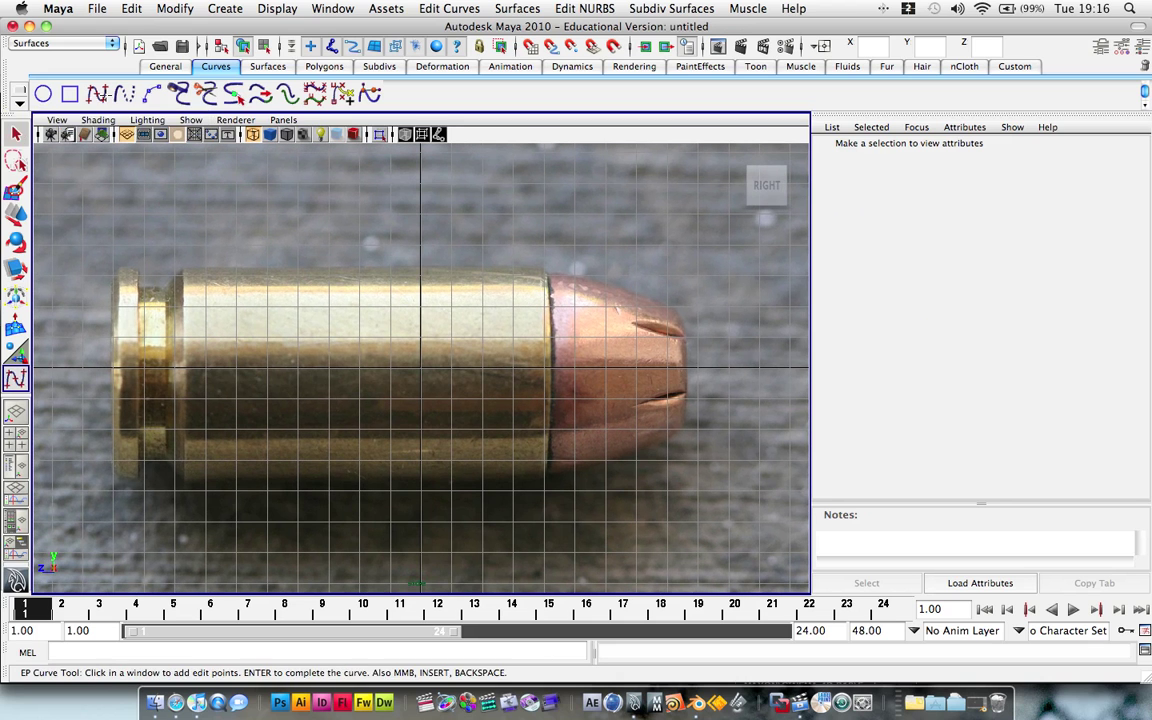
{"action": "left_click", "coordinate": [1095, 47]}
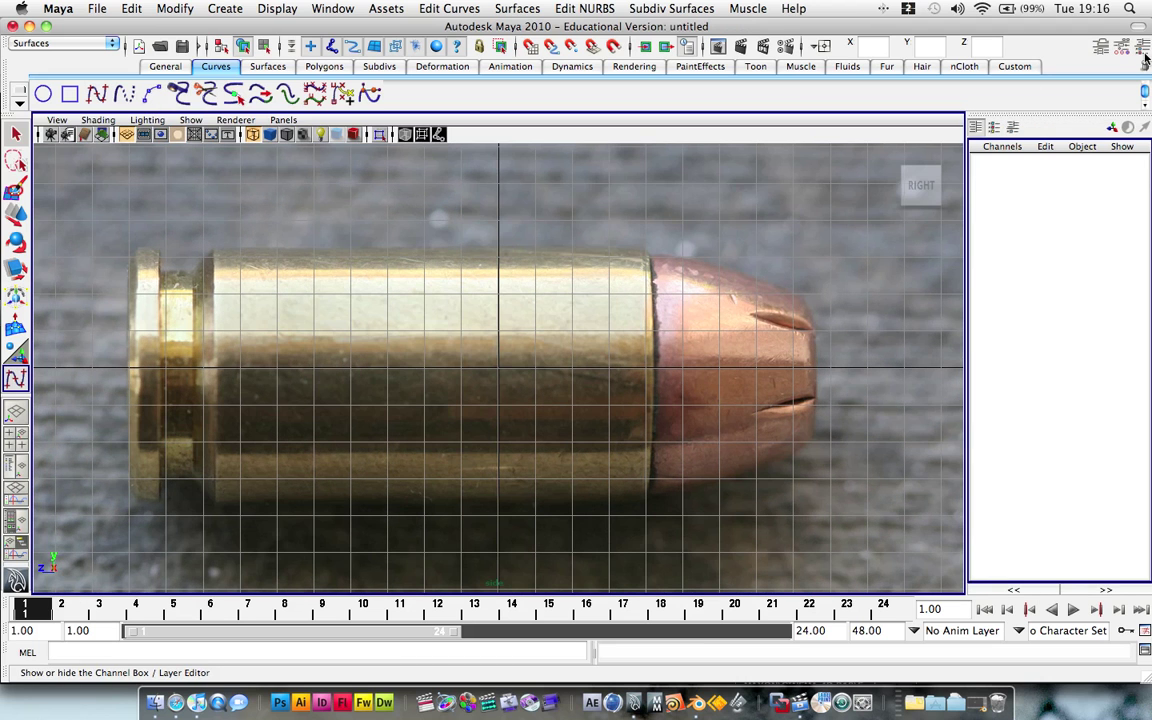
{"action": "left_click", "coordinate": [1099, 47]}
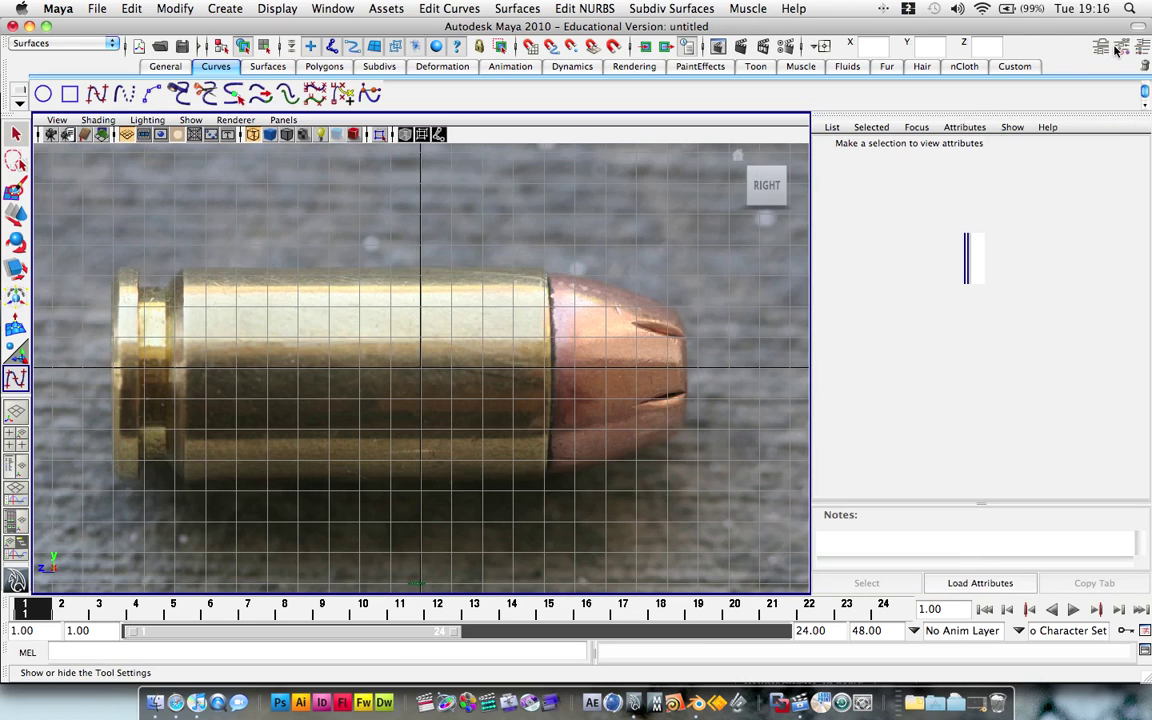
{"action": "left_click", "coordinate": [1117, 50]}
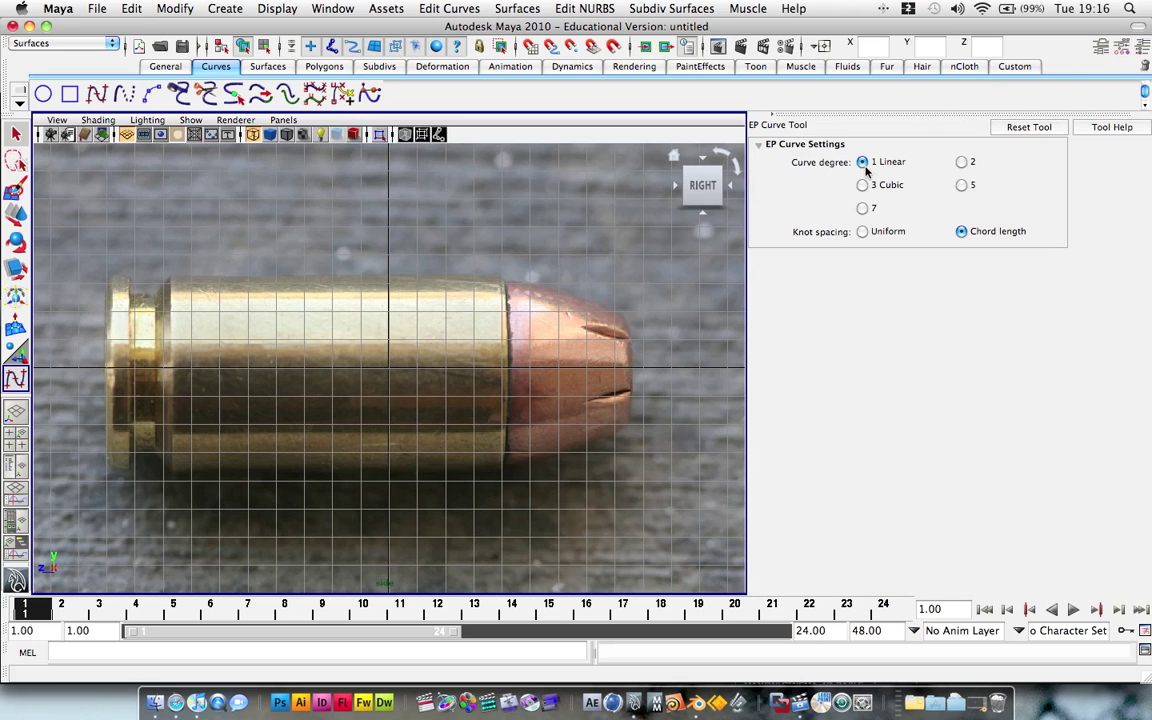
Step: Try to trace the bullet's upper outline in the side view with an EP curve of degree 2
{"action": "left_click", "coordinate": [962, 162]}
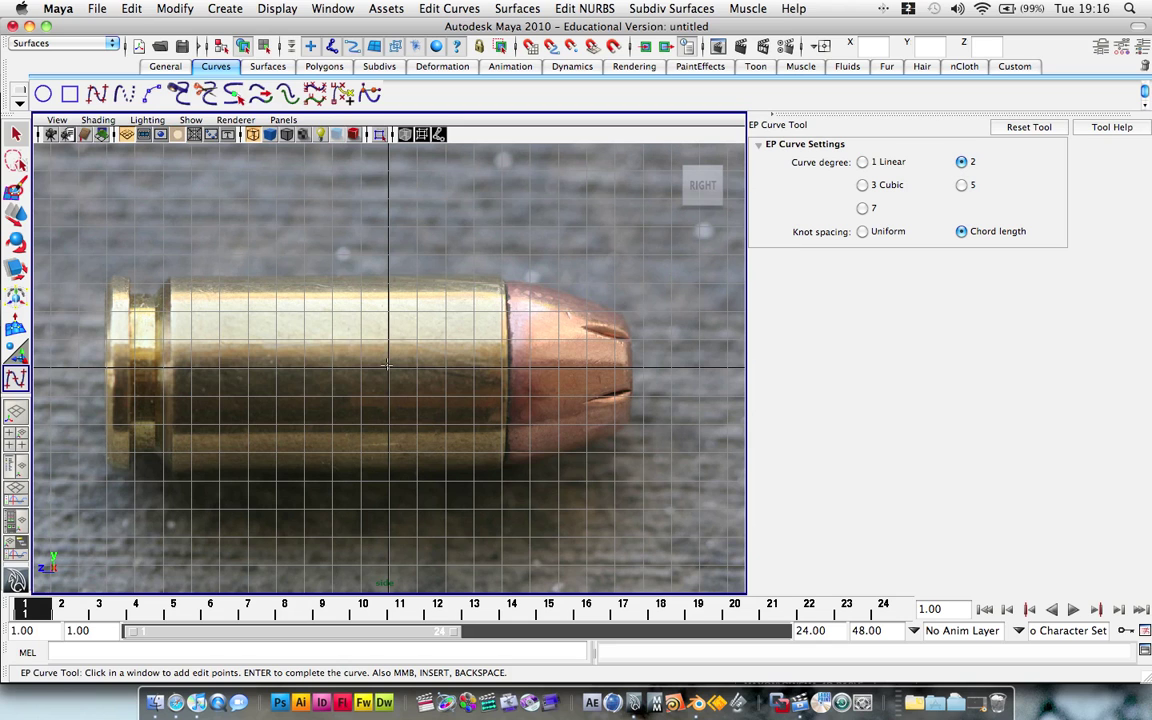
{"action": "key", "text": "x"}
{"action": "left_click", "coordinate": [388, 368]}
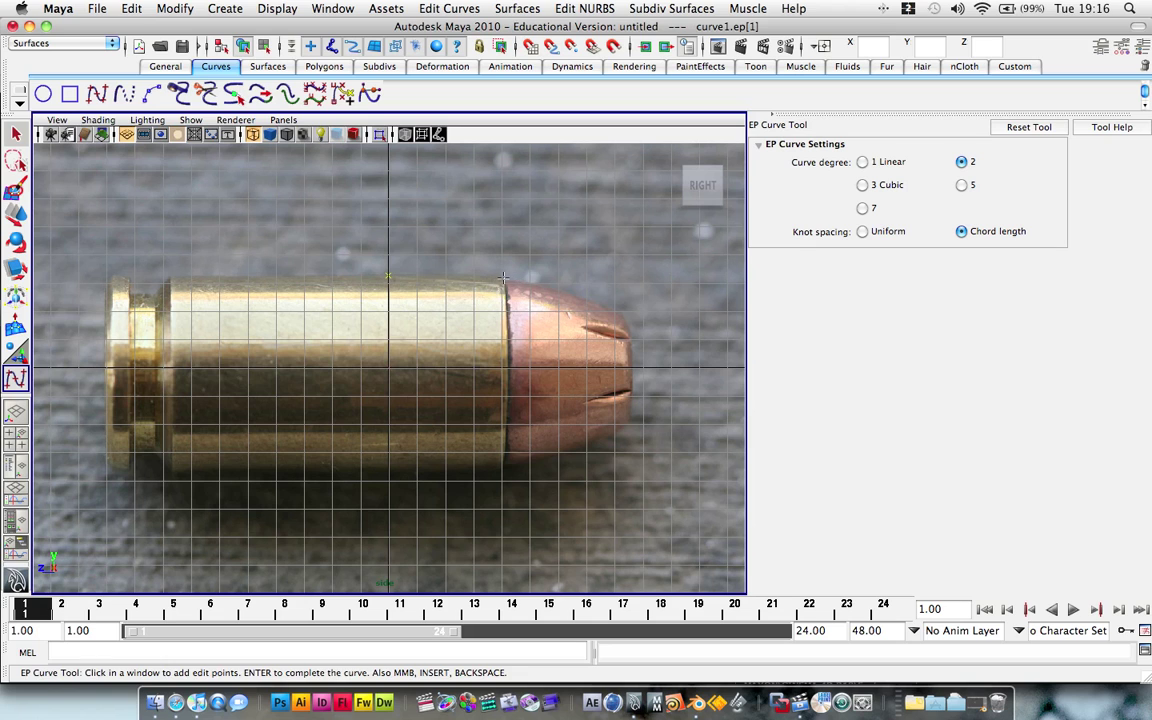
{"action": "left_click_drag", "start_coordinate": [460, 252], "coordinate": [508, 278]}
{"action": "left_click_drag", "start_coordinate": [605, 301], "coordinate": [617, 336]}
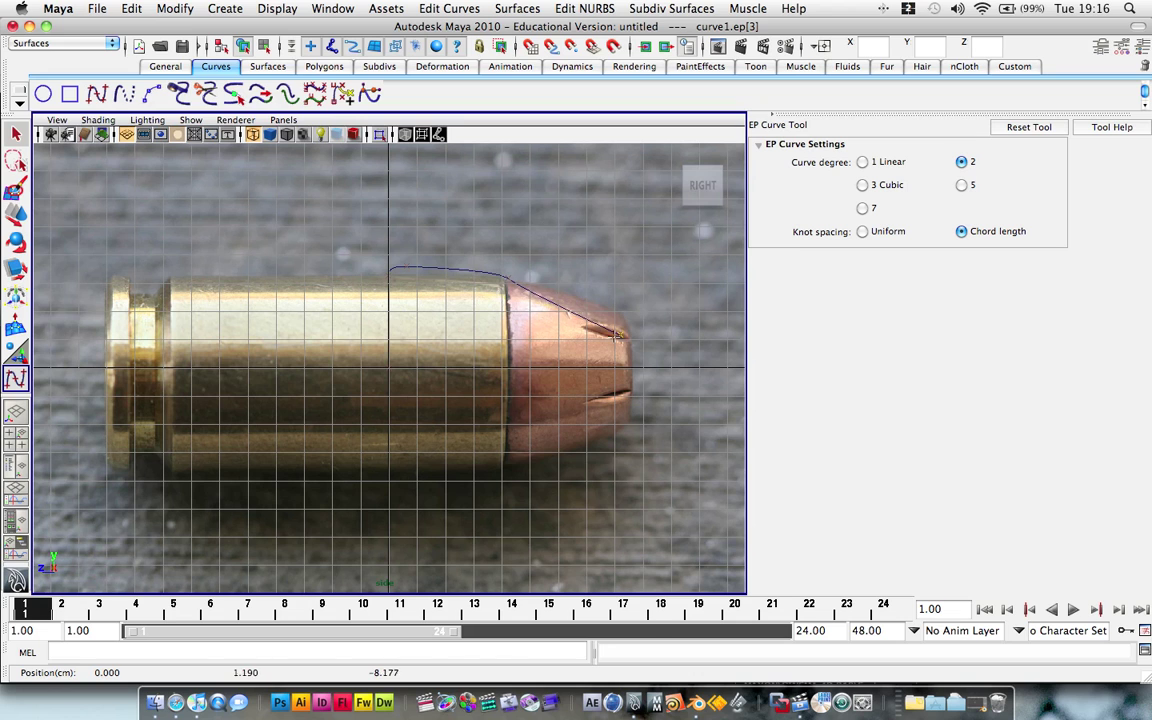
Step: Undo all points of the degree 2 curve
{"action": "key", "text": "super+z"}
{"action": "key", "text": "super+z"}
{"action": "key", "text": "super+z"}
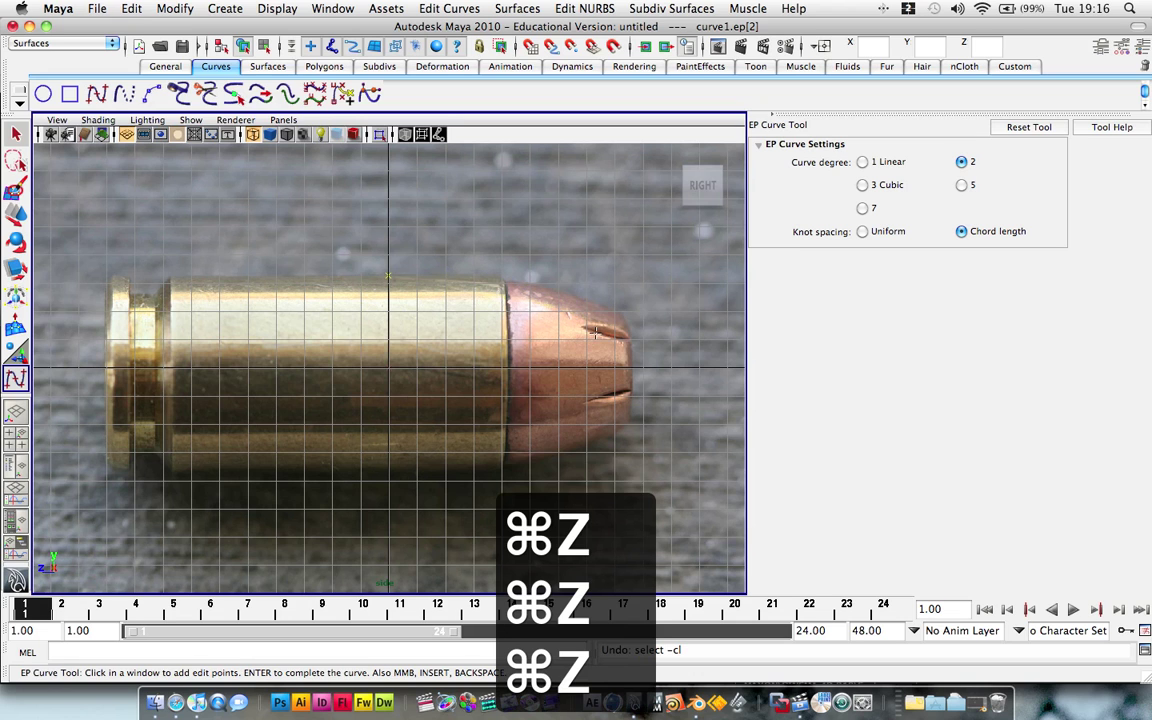
{"action": "key", "text": "super+z"}
{"action": "key", "text": "super+z"}
Step: With curve degree 1 Linear, trace the upper profile from the grid origin up to the casing's edge and along to the bullet's tip
{"action": "left_click", "coordinate": [862, 162]}
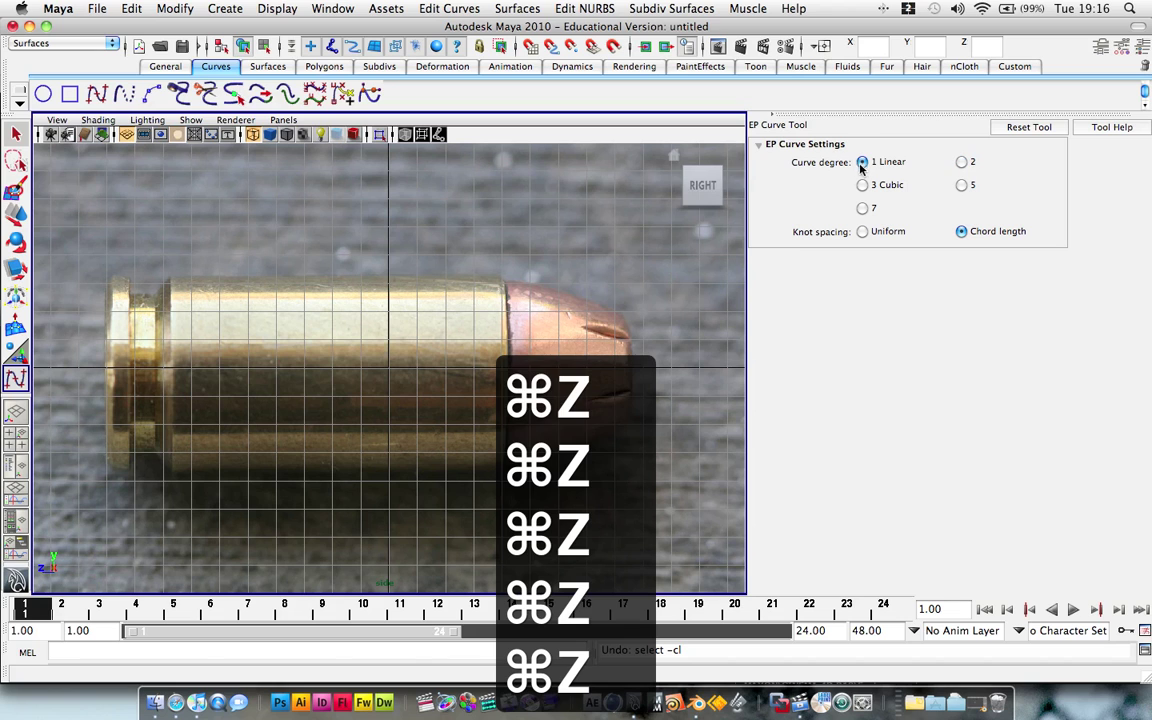
{"action": "key", "text": "x"}
{"action": "left_click", "coordinate": [388, 369]}
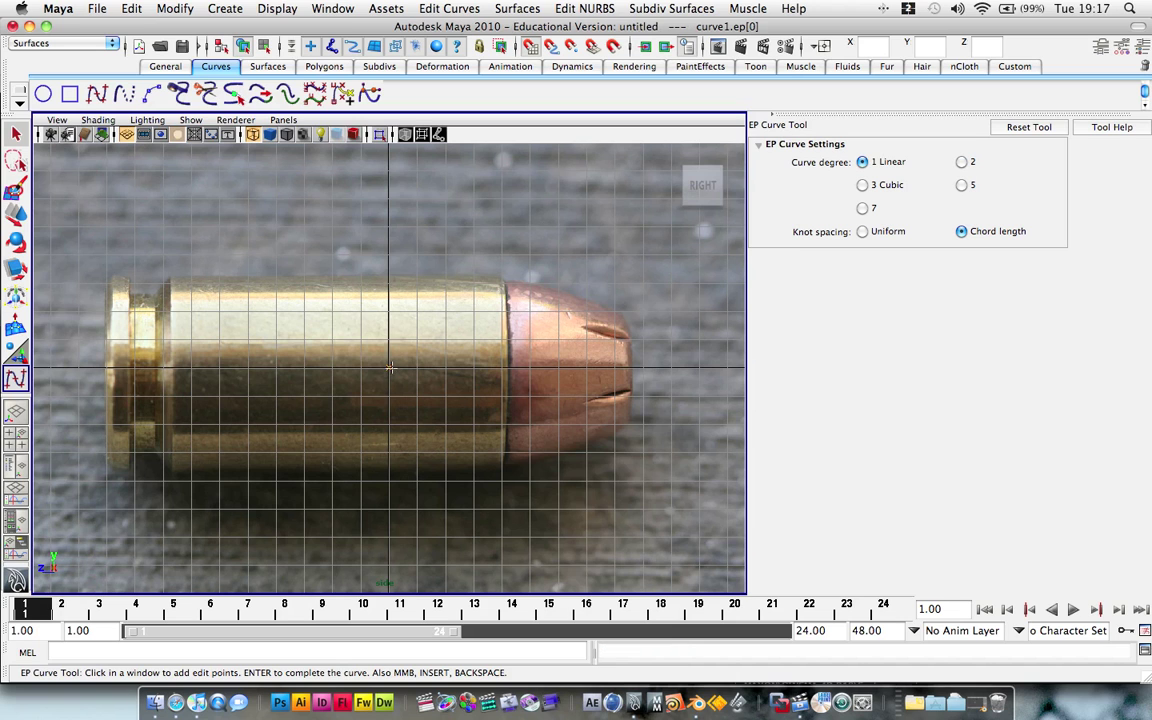
{"action": "left_click", "coordinate": [388, 274]}
{"action": "mouse_move", "coordinate": [506, 279]}
{"action": "left_mouse_down"}
{"action": "mouse_move", "coordinate": [448, 276]}
{"action": "mouse_move", "coordinate": [580, 296]}
{"action": "mouse_move", "coordinate": [624, 318]}
{"action": "left_mouse_up"}
{"action": "left_click", "coordinate": [600, 302]}
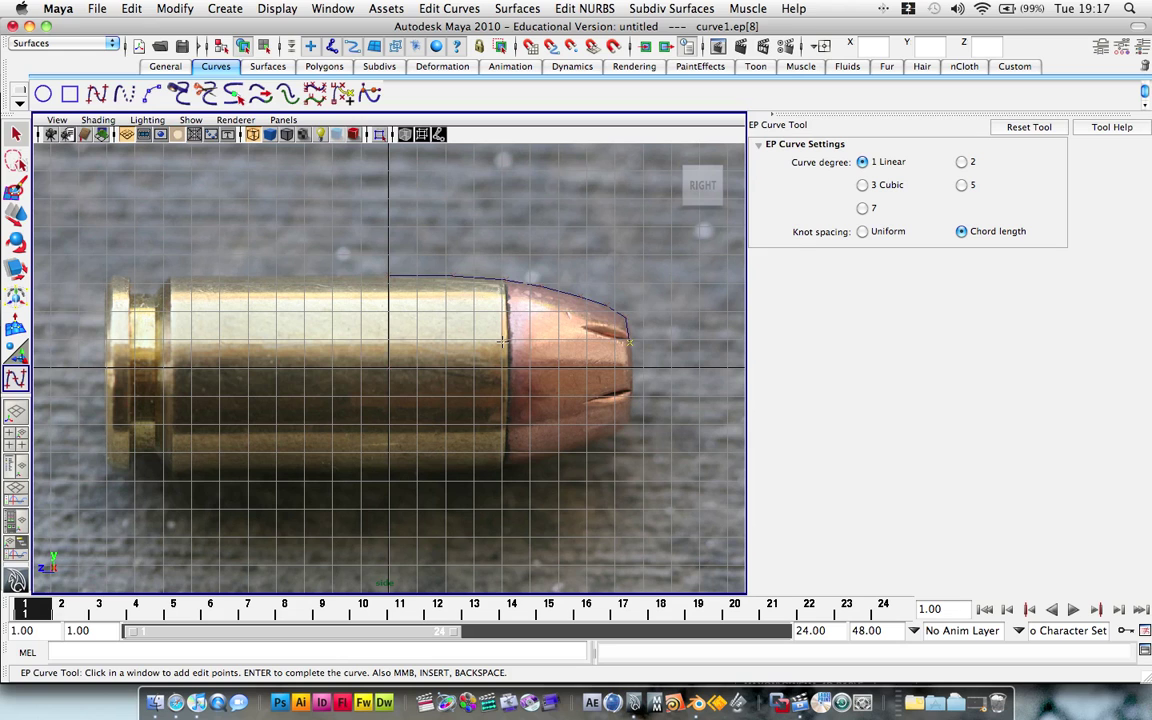
Step: Finish the profile inward from the tip, down to the centre axis and back to the origin, and display the Surfaces tools
{"action": "left_click", "coordinate": [502, 341]}
{"action": "key", "text": "x"}
{"action": "left_click", "coordinate": [502, 369]}
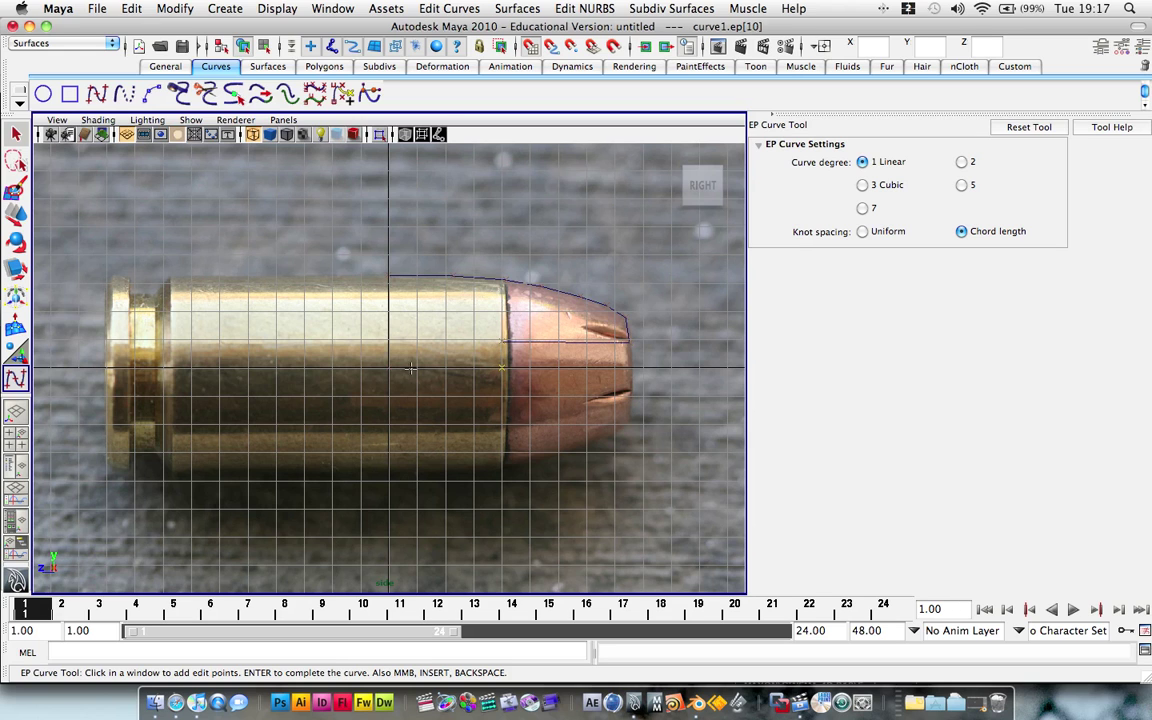
{"action": "left_click", "coordinate": [389, 368]}
{"action": "key", "text": "q"}
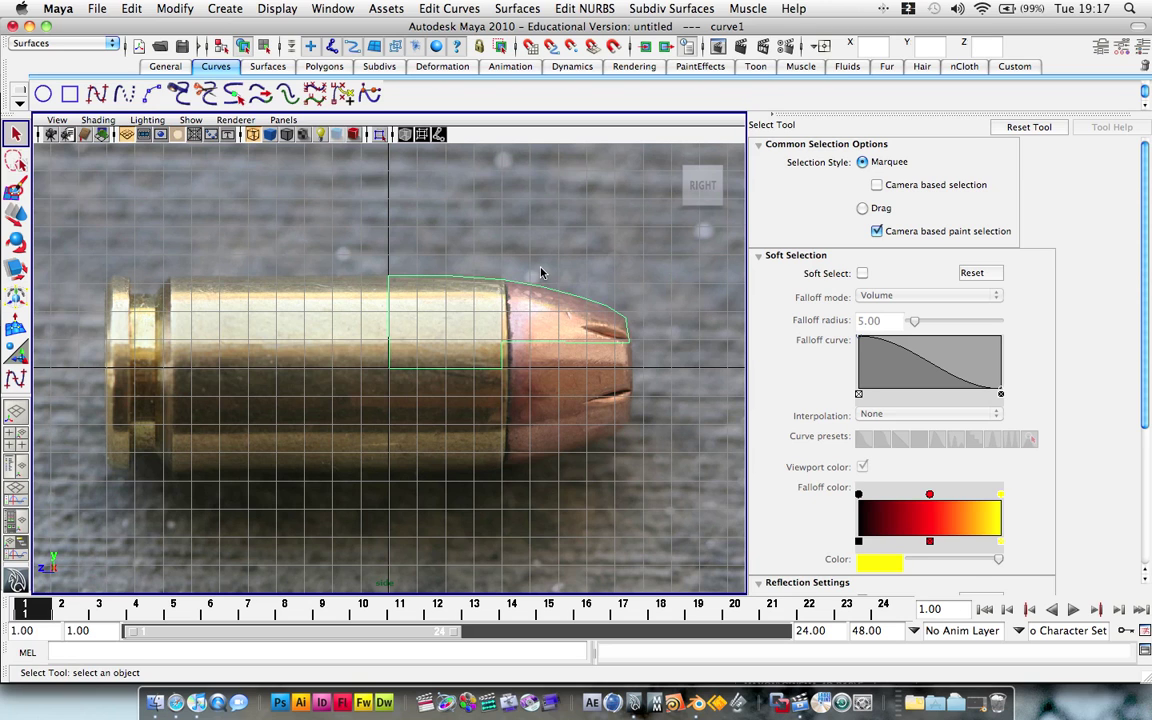
{"action": "left_click", "coordinate": [267, 66]}
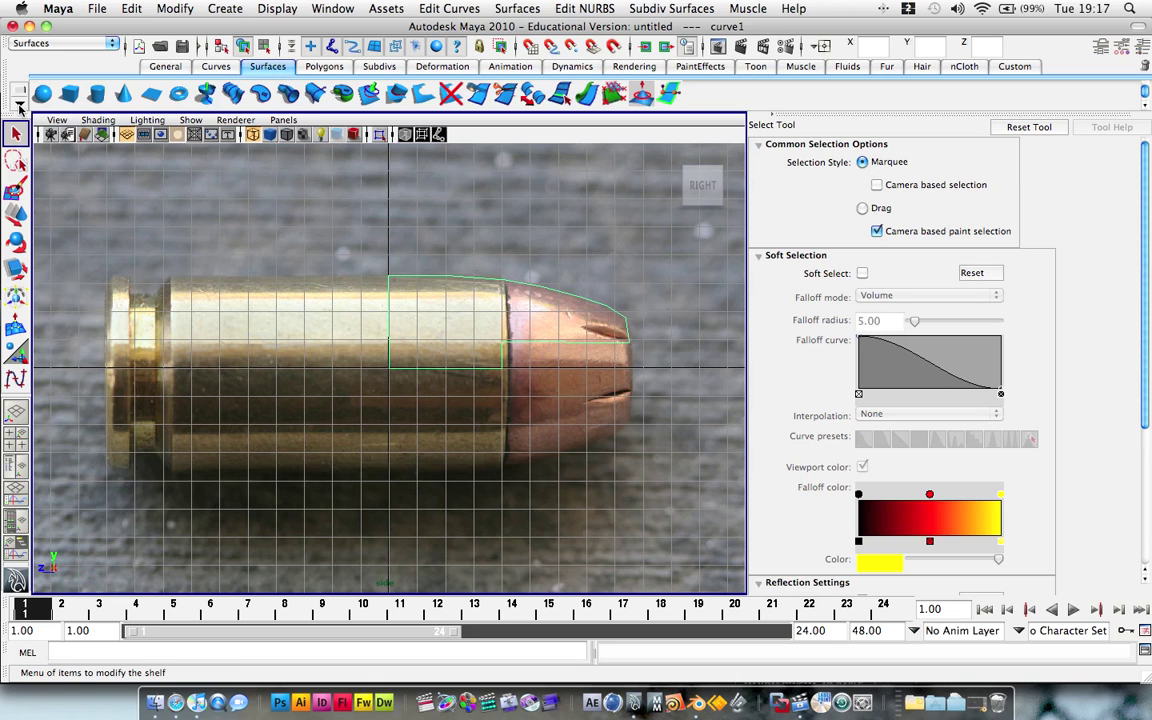
{"action": "left_click", "coordinate": [19, 104]}
{"action": "left_click", "coordinate": [30, 86]}
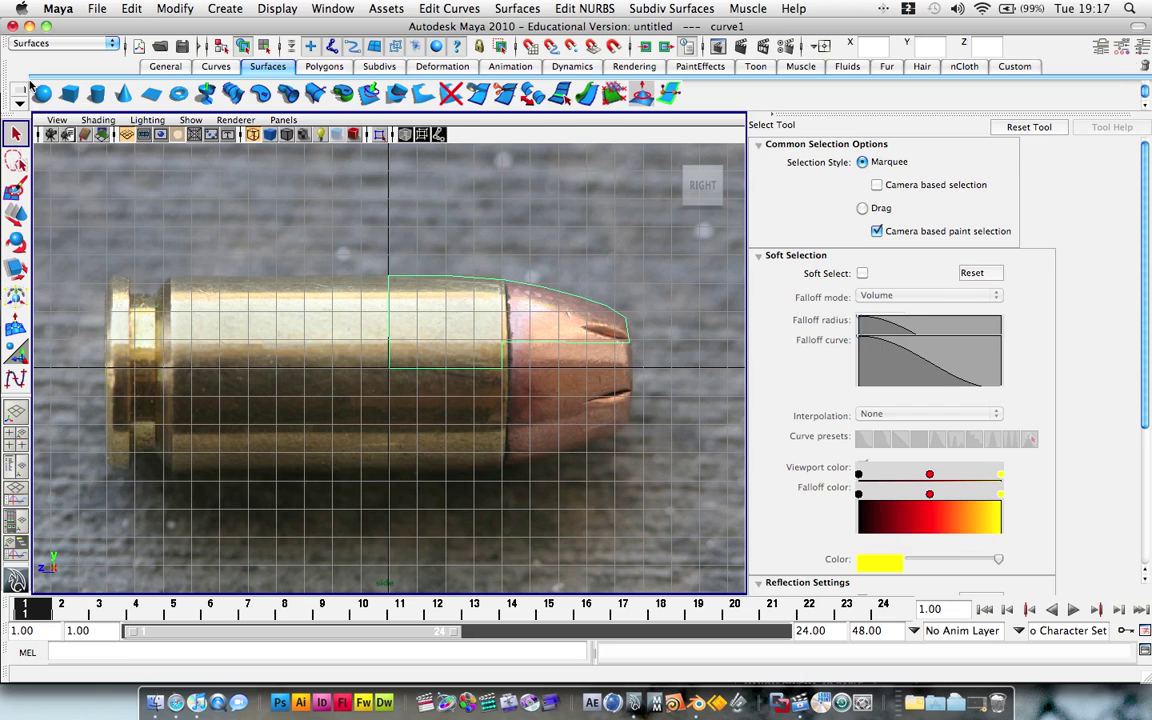
{"action": "left_click", "coordinate": [21, 82]}
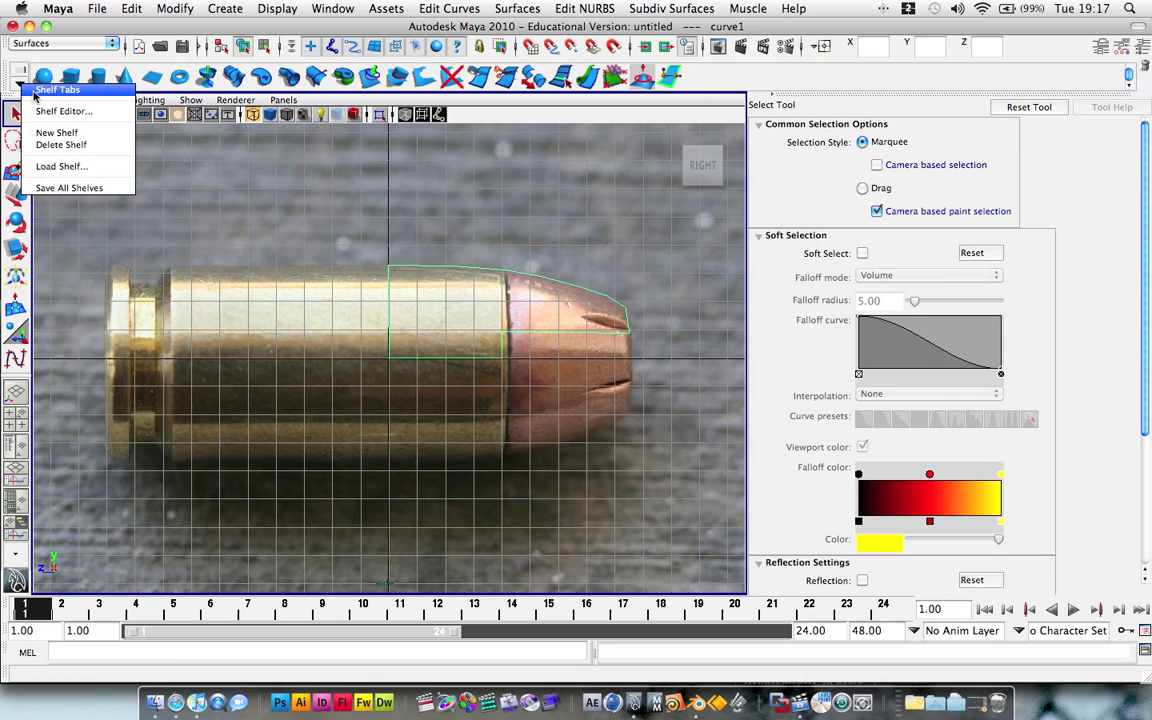
{"action": "left_click", "coordinate": [34, 91]}
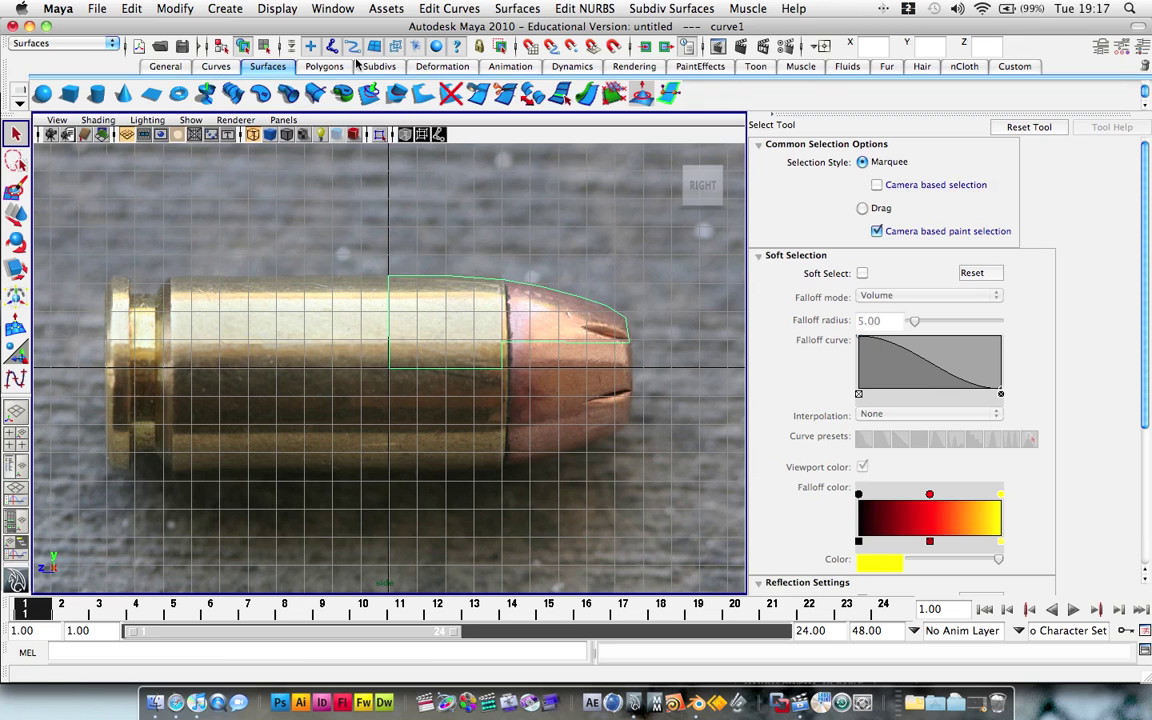
Step: Revolve the profile curve into a surface and display its revolve attributes
{"action": "left_click", "coordinate": [204, 94]}
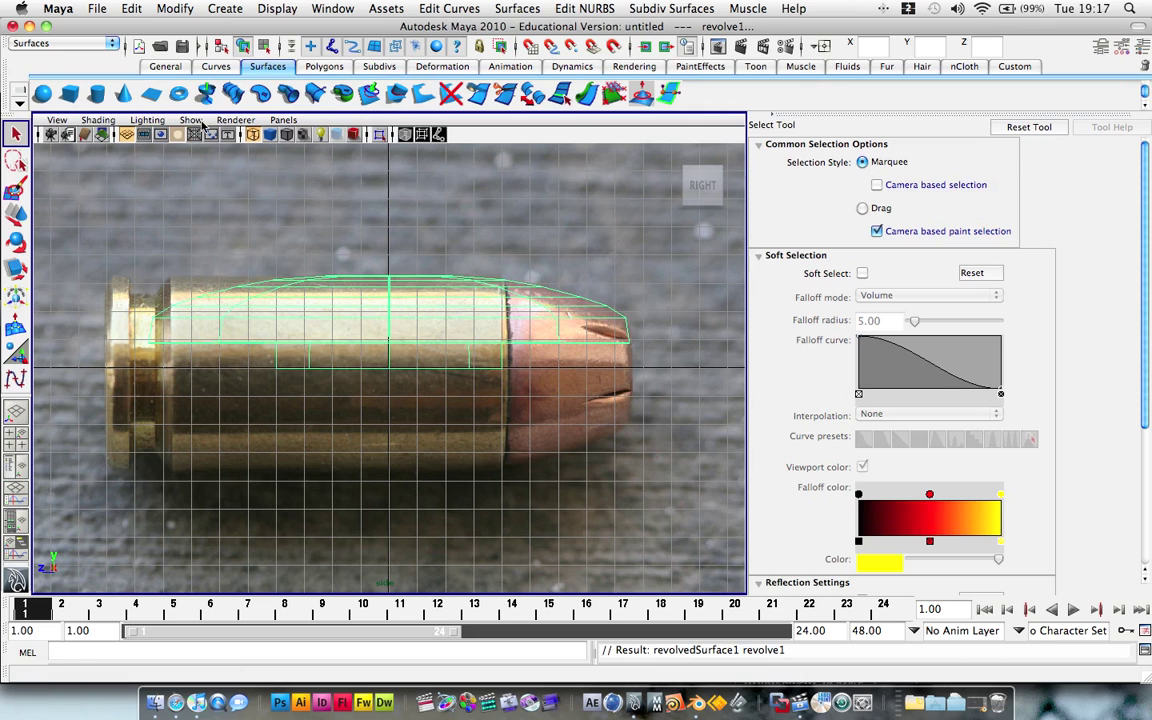
{"action": "left_click", "coordinate": [1101, 47]}
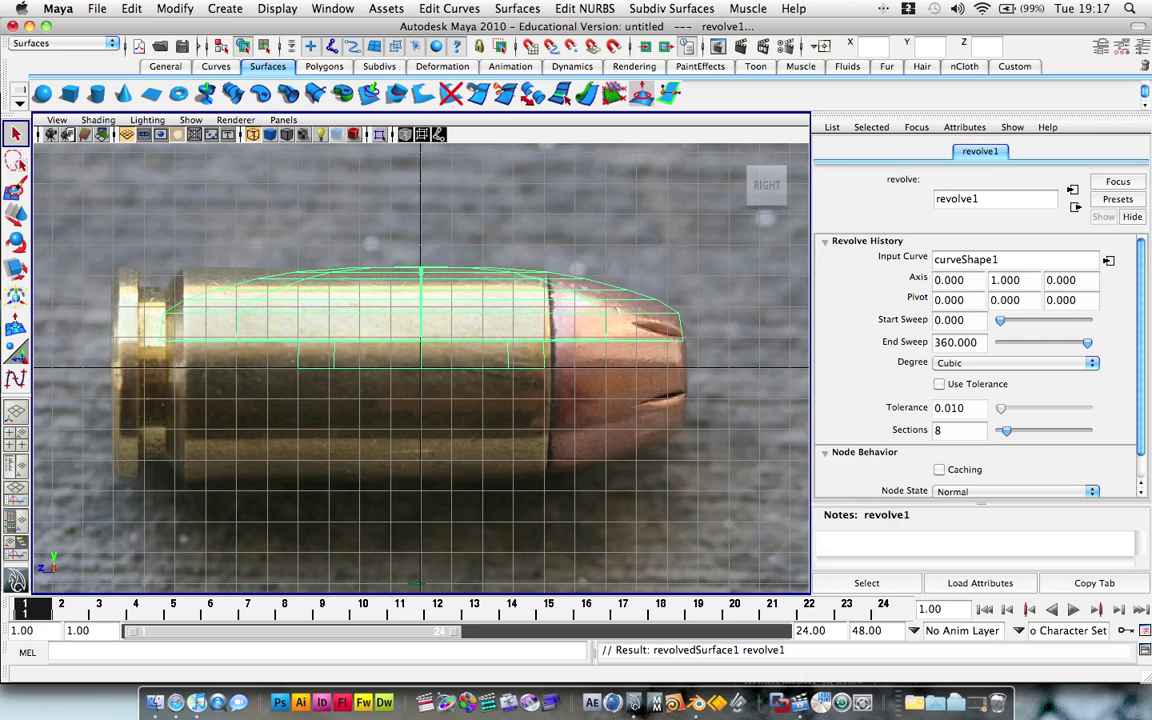
Step: Set the third value of the revolve's axis to 90 so the profile revolves around the bullet's length
{"action": "left_click", "coordinate": [1070, 280]}
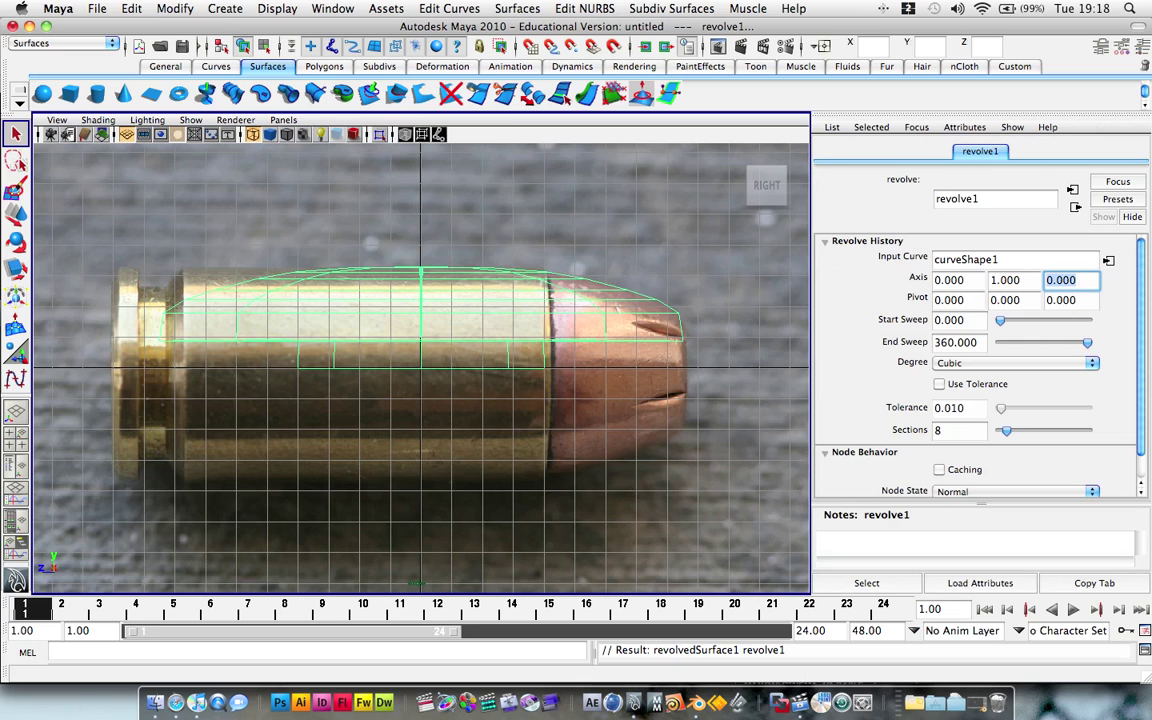
{"action": "type", "text": "90"}
{"action": "key", "text": "Return"}
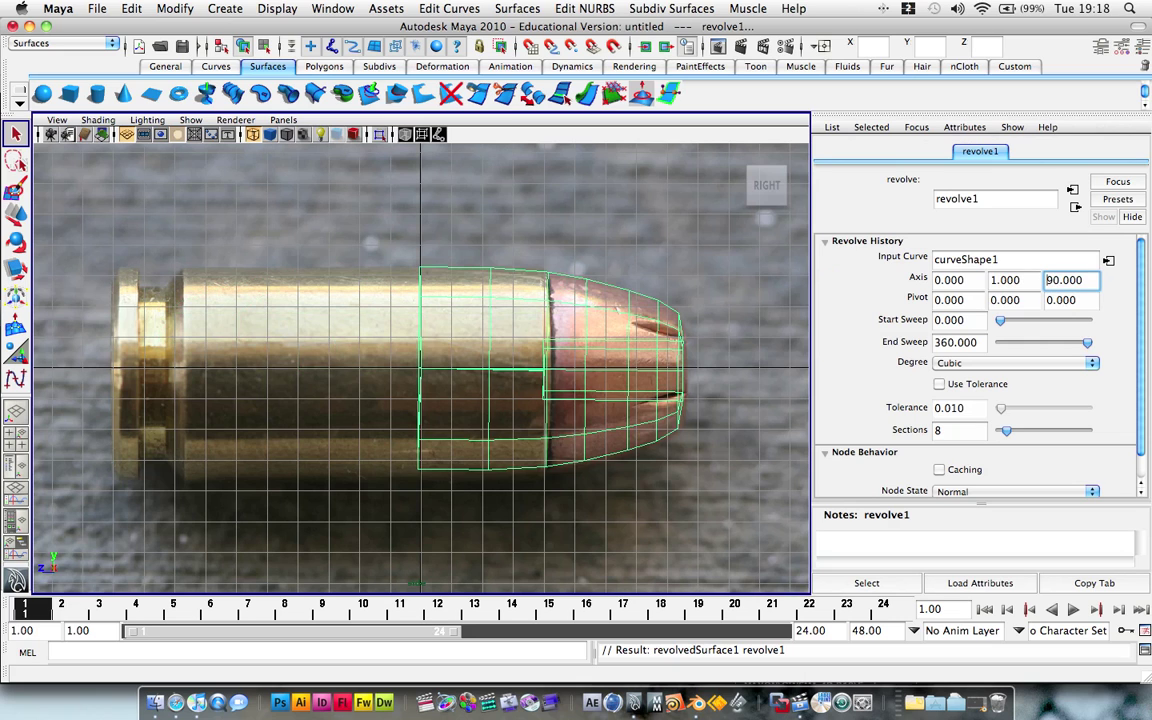
Step: Deselect the revolved surface and display it smooth-shaded in a full-size perspective view
{"action": "left_click", "coordinate": [653, 262]}
{"action": "key", "text": "space"}
{"action": "key", "text": "space"}
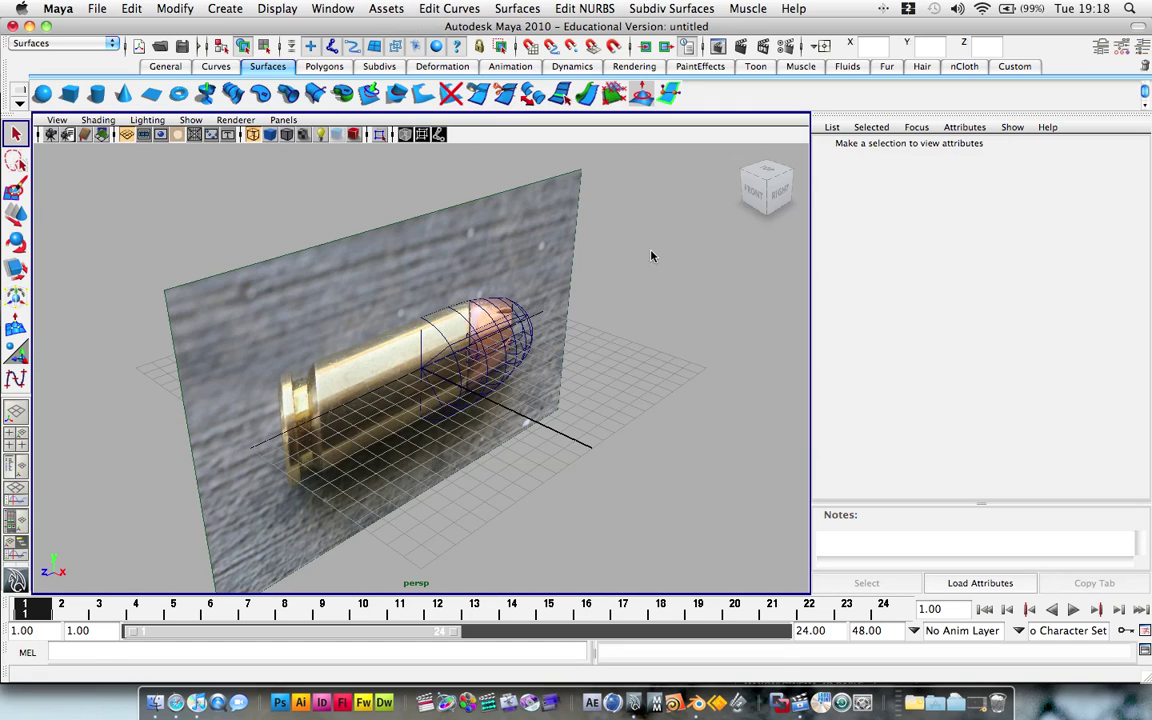
{"action": "left_click_drag", "start_coordinate": [653, 256], "coordinate": [545, 237], "text": "alt"}
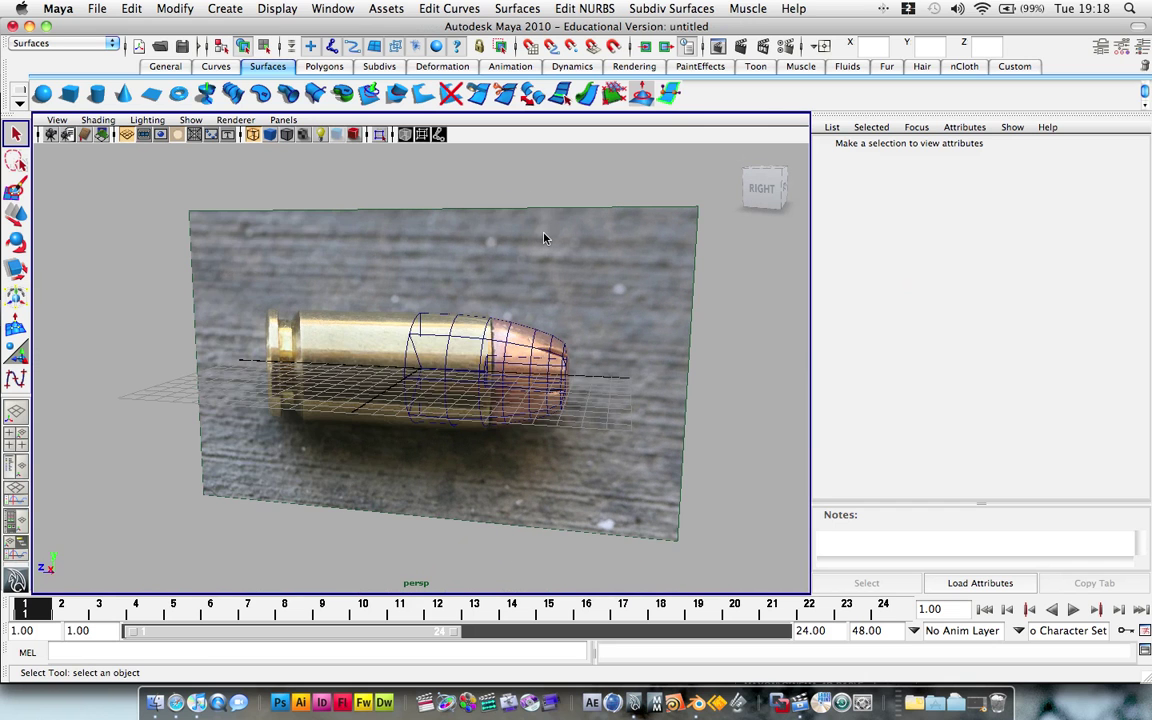
{"action": "key", "text": "5"}
{"action": "left_click_drag", "start_coordinate": [606, 314], "coordinate": [434, 320], "text": "alt"}
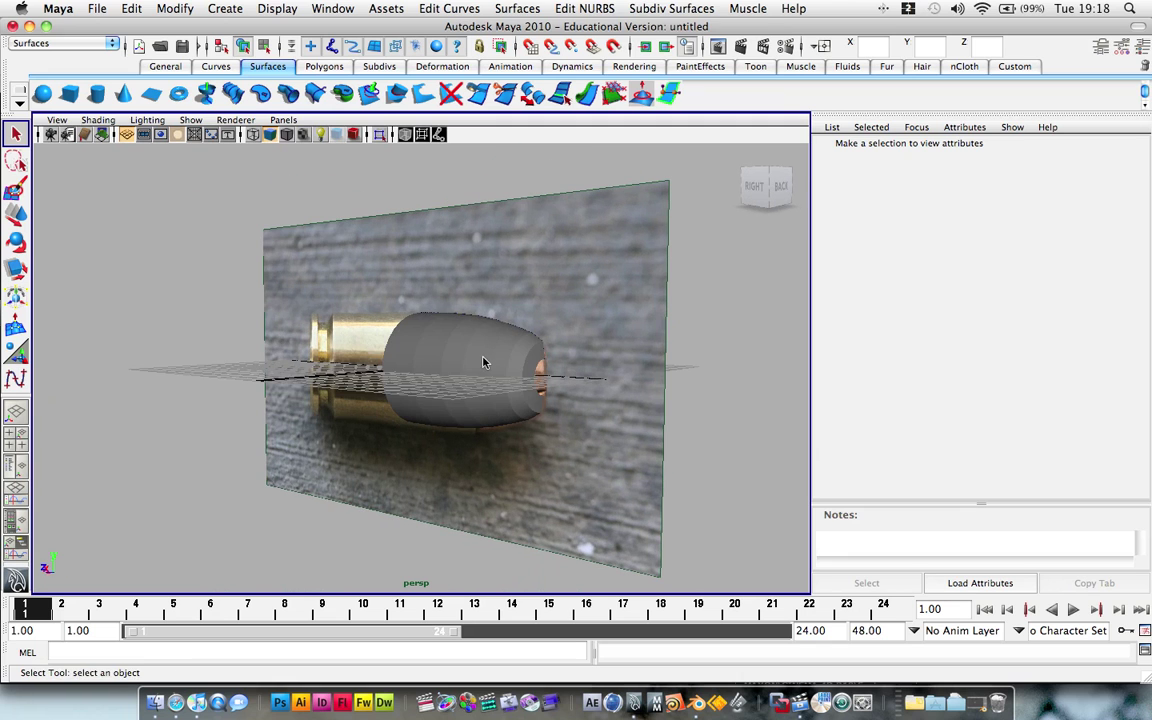
Step: Duplicate the revolved surface, scale the copy down uniformly, and move it about -1.6 cm along Z toward the tip
{"action": "left_click", "coordinate": [434, 320]}
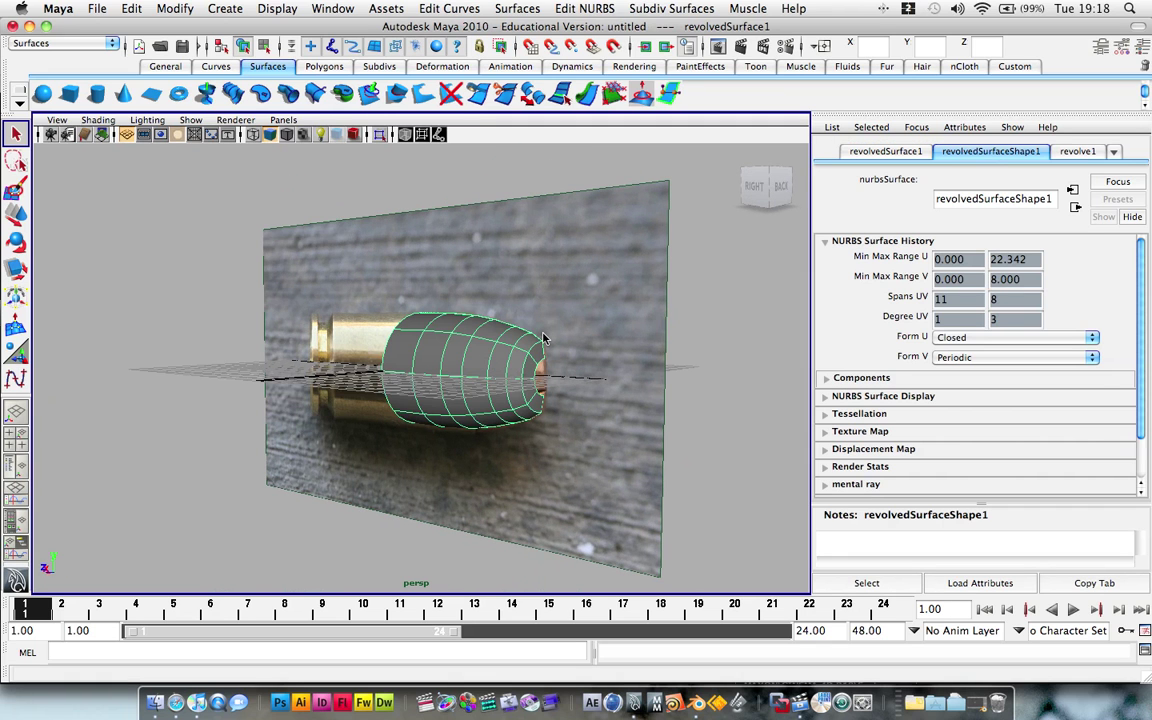
{"action": "key", "text": "super+d"}
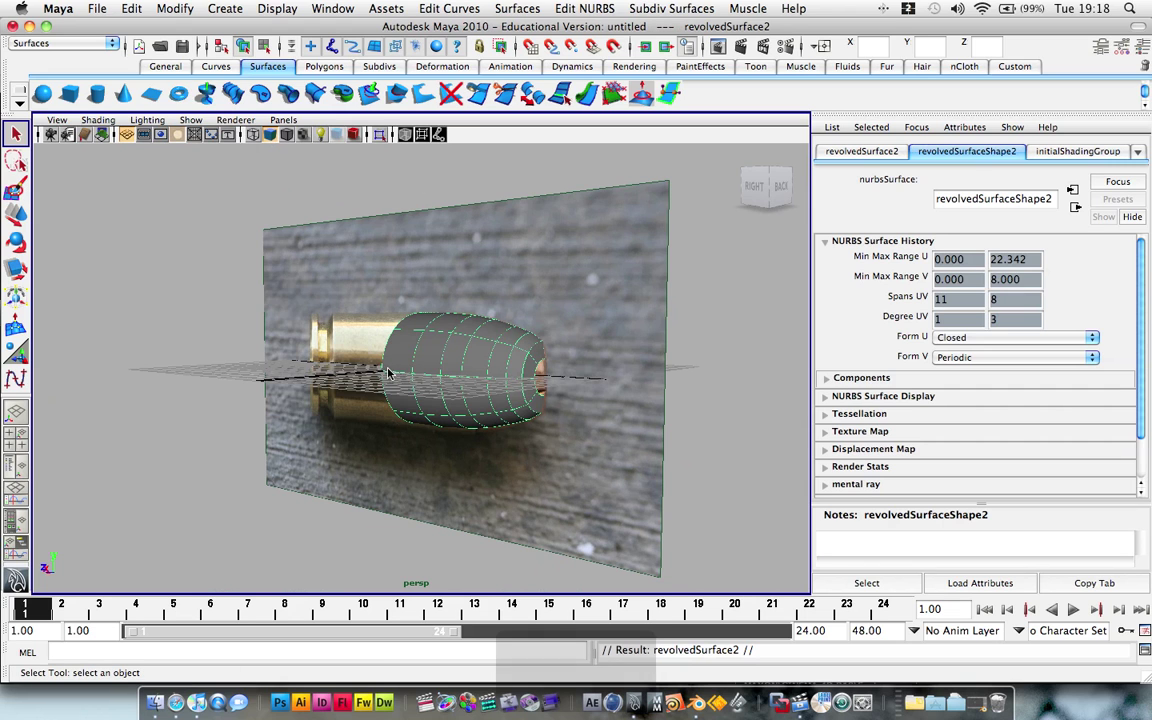
{"action": "key", "text": "r"}
{"action": "left_click_drag", "start_coordinate": [426, 370], "coordinate": [408, 373]}
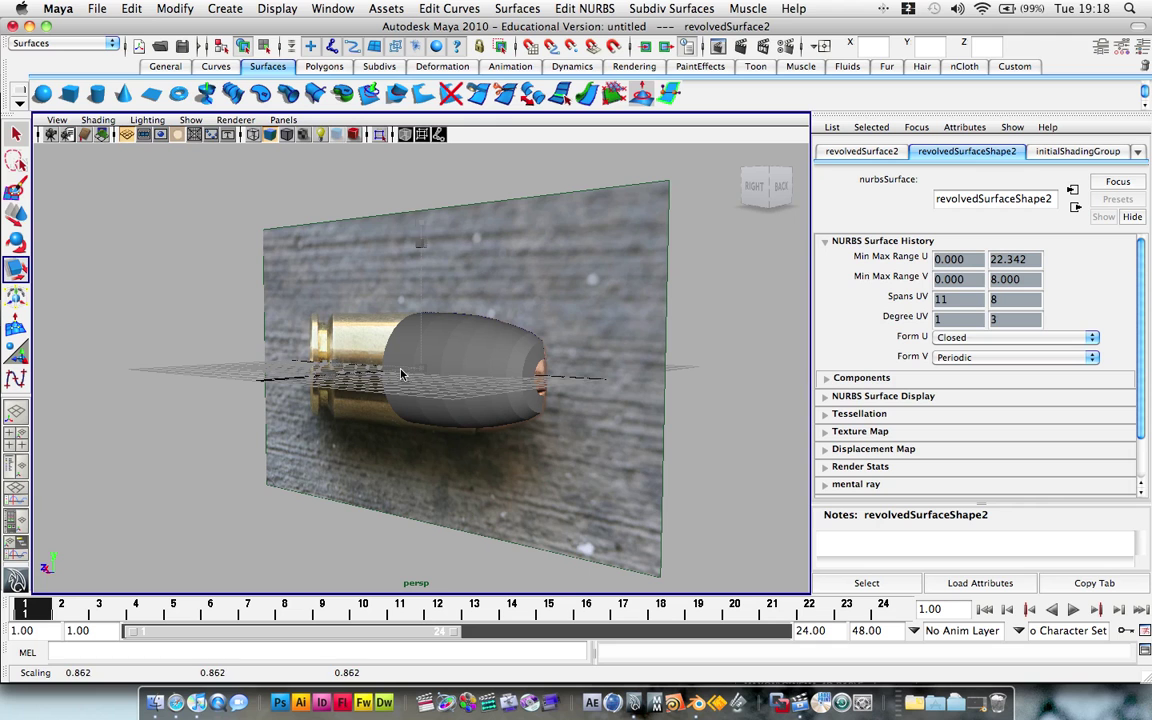
{"action": "key", "text": "w"}
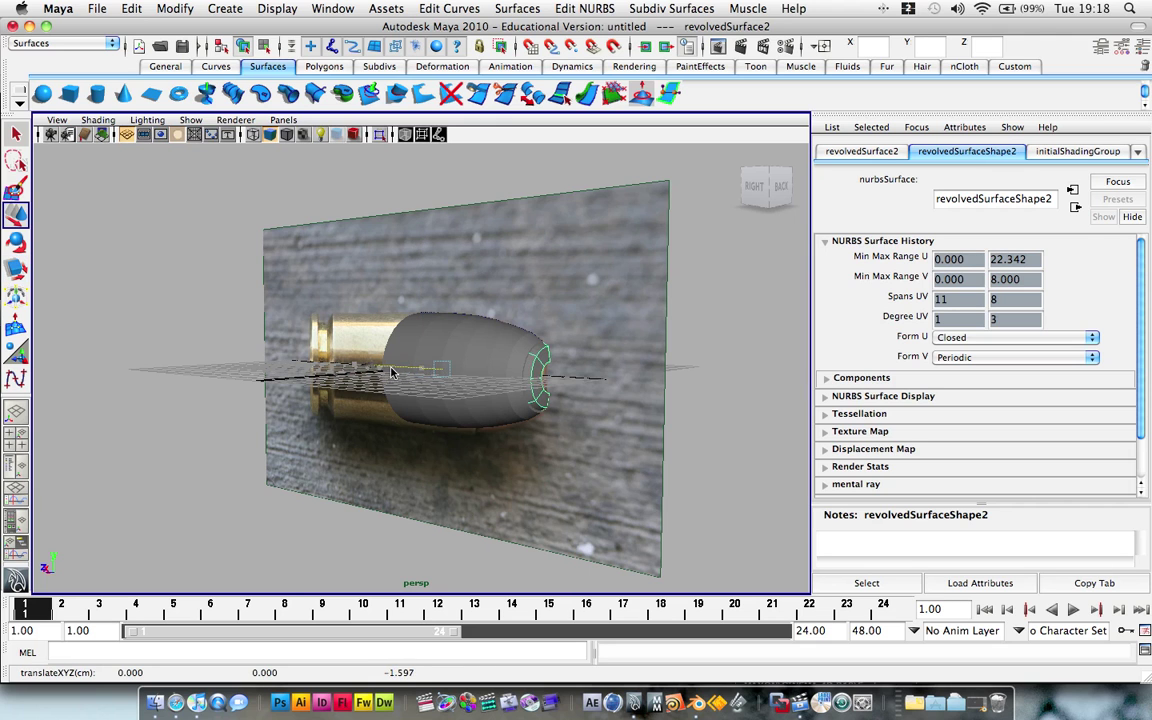
Step: Try to move the scaled-down copy sideways along X, and undo the move
{"action": "left_click_drag", "start_coordinate": [591, 395], "coordinate": [408, 377], "text": "alt"}
{"action": "key", "text": "r"}
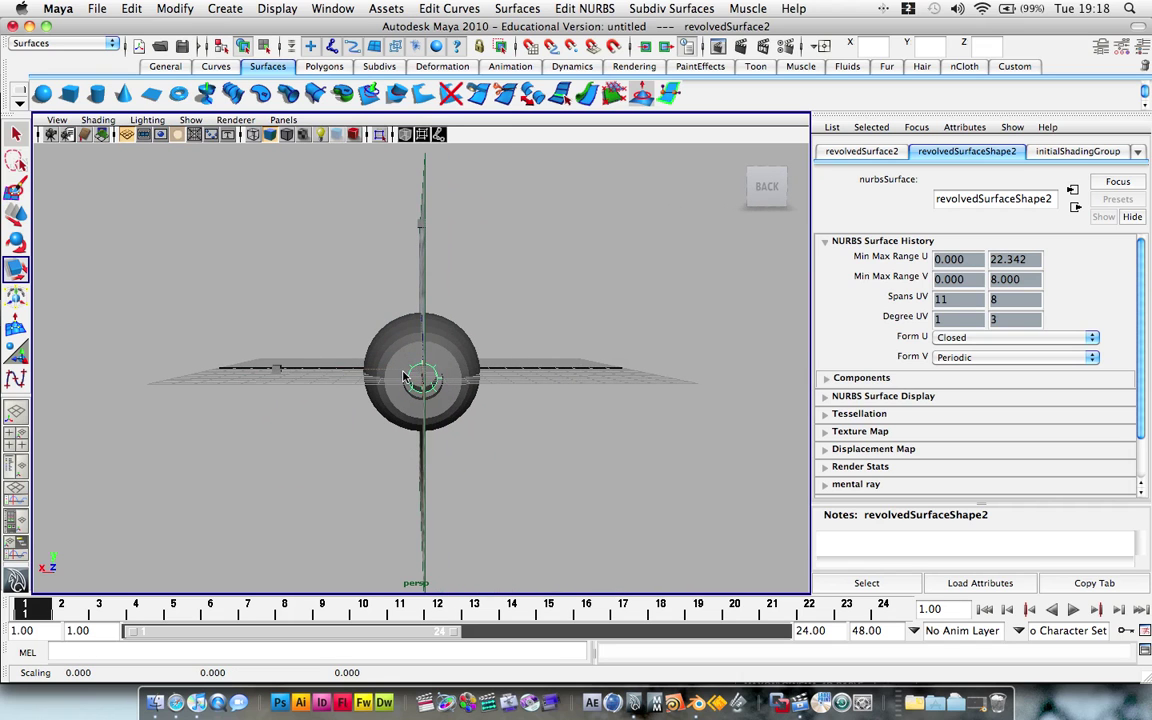
{"action": "key", "text": "w"}
{"action": "left_click_drag", "start_coordinate": [359, 424], "coordinate": [378, 442], "text": "alt"}
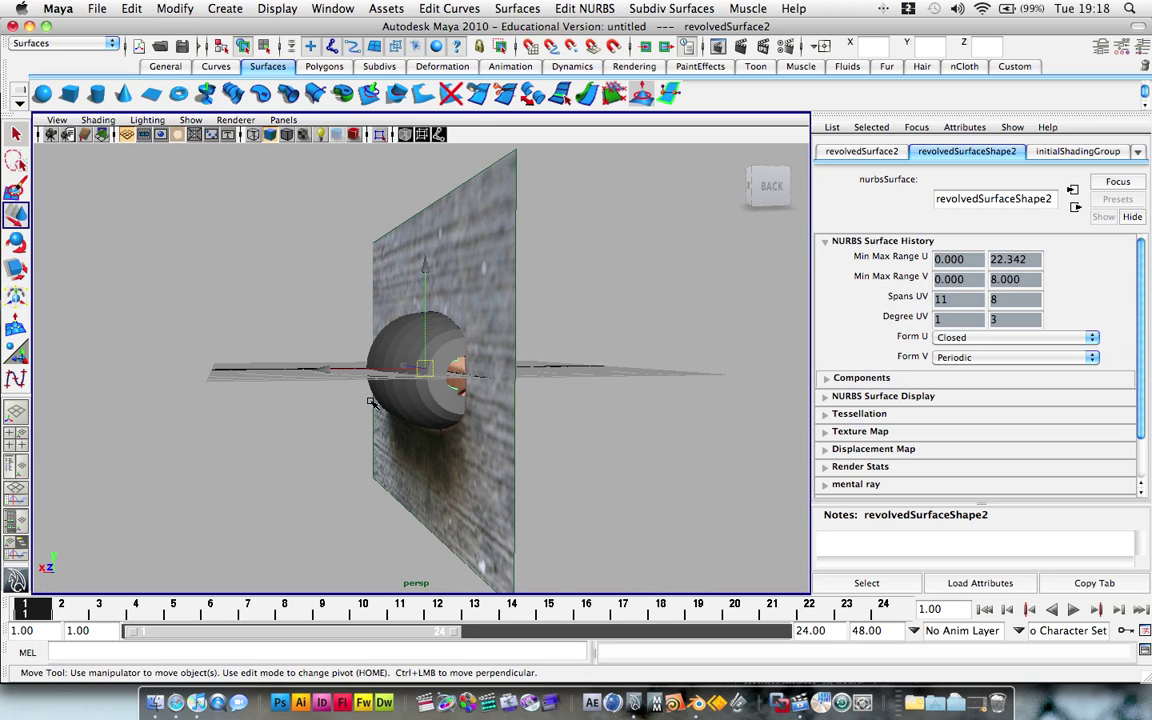
{"action": "left_click_drag", "start_coordinate": [403, 369], "coordinate": [427, 371]}
{"action": "key", "text": "super+z"}
{"action": "key", "text": "super+z"}
{"action": "key", "text": "super+z"}
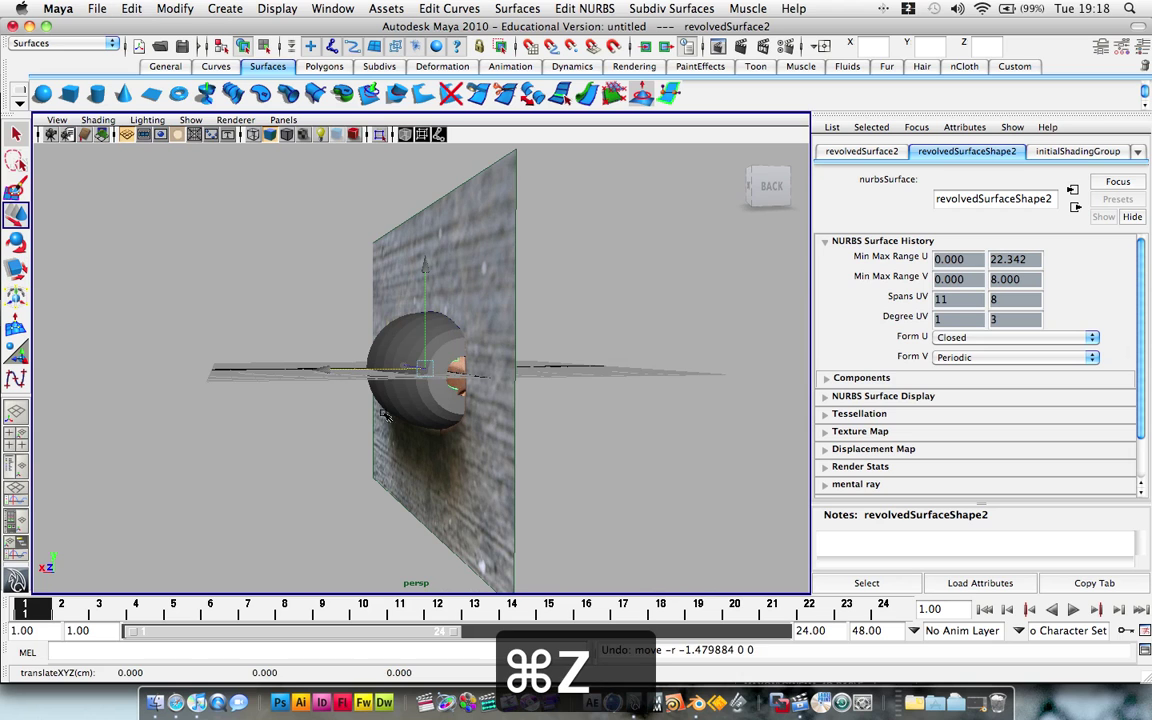
{"action": "key", "text": "super+z"}
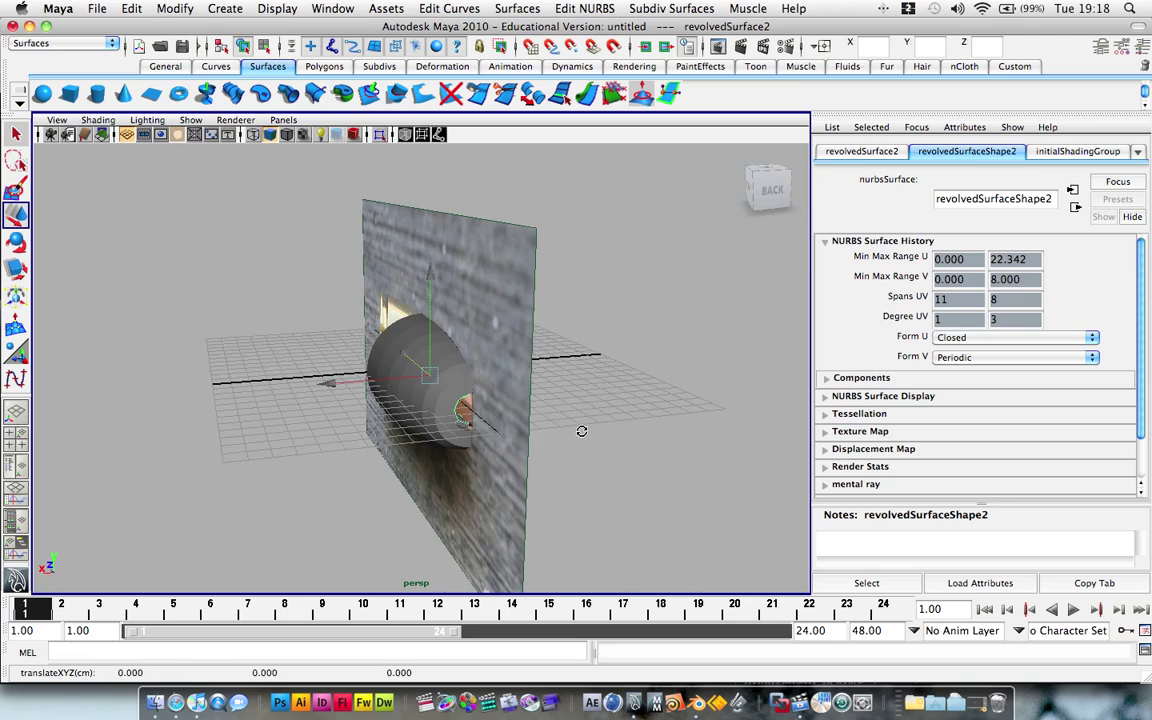
{"action": "left_click_drag", "start_coordinate": [581, 428], "coordinate": [575, 372], "text": "alt"}
{"action": "left_click", "coordinate": [565, 375]}
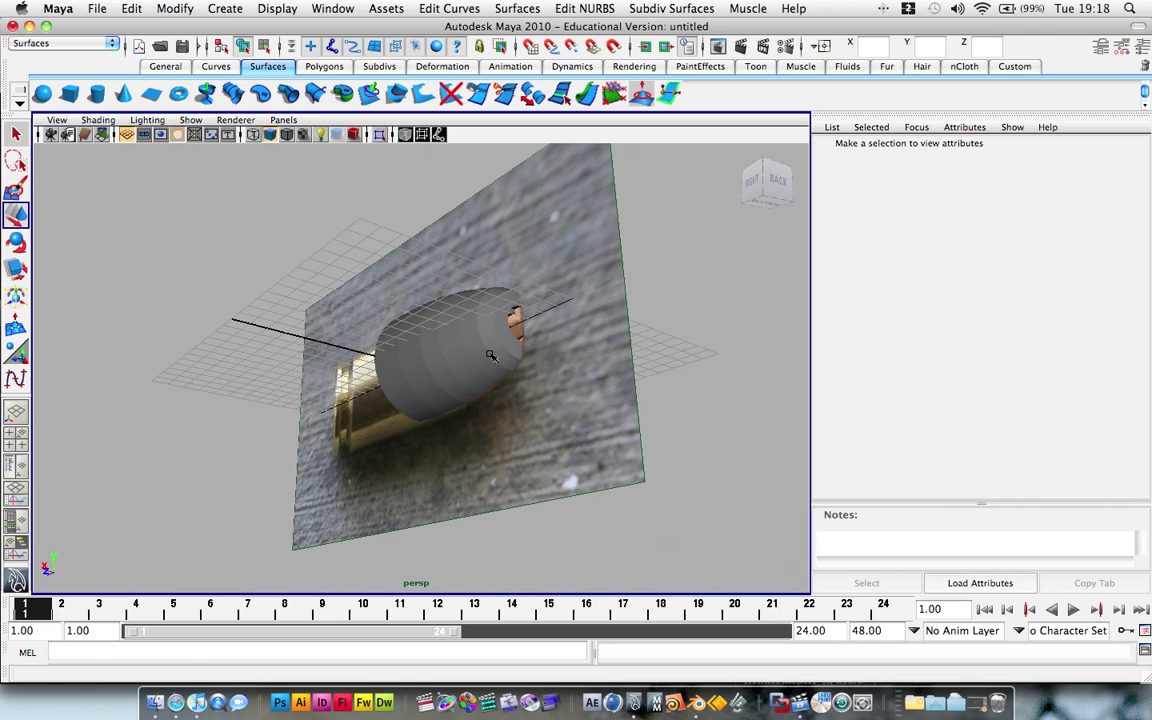
{"action": "left_click_drag", "start_coordinate": [440, 321], "coordinate": [609, 388], "text": "alt"}
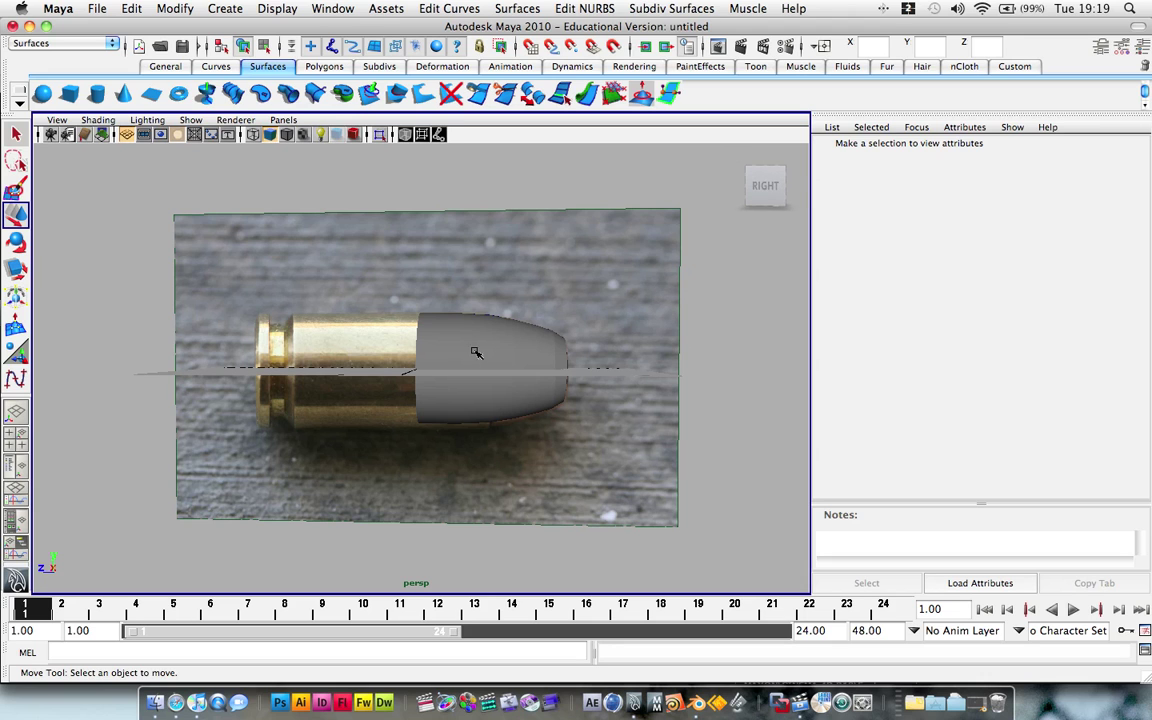
{"action": "left_click", "coordinate": [507, 330]}
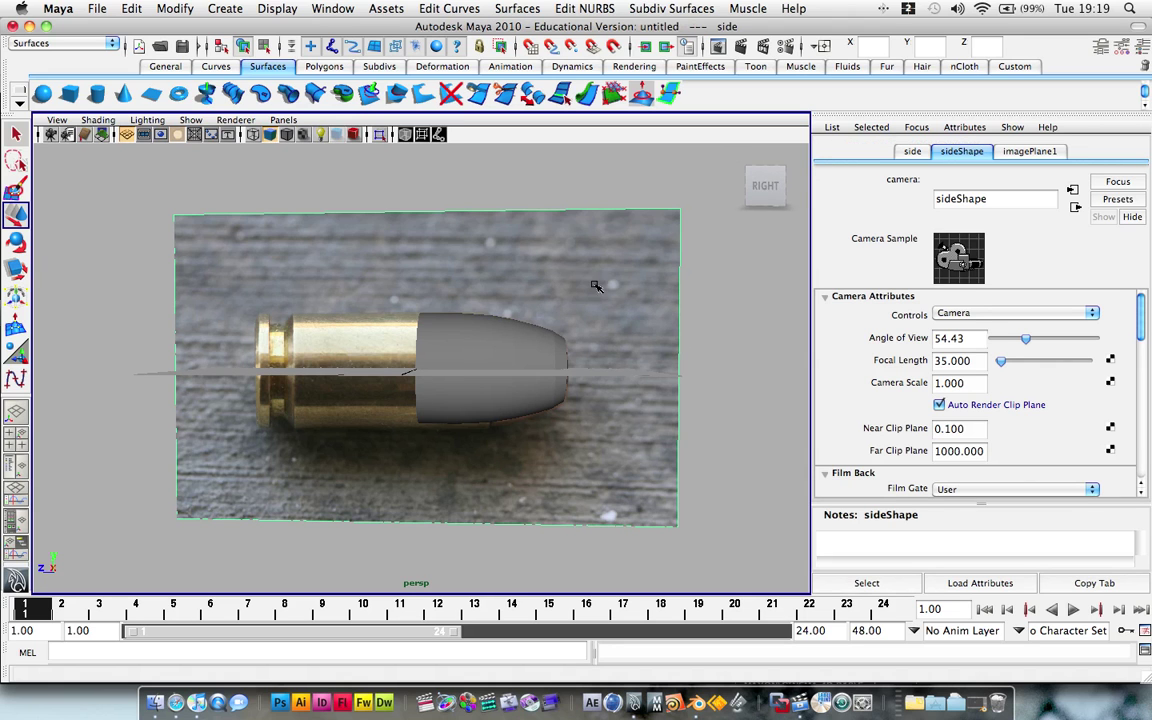
{"action": "left_click_drag", "start_coordinate": [606, 310], "coordinate": [553, 395]}
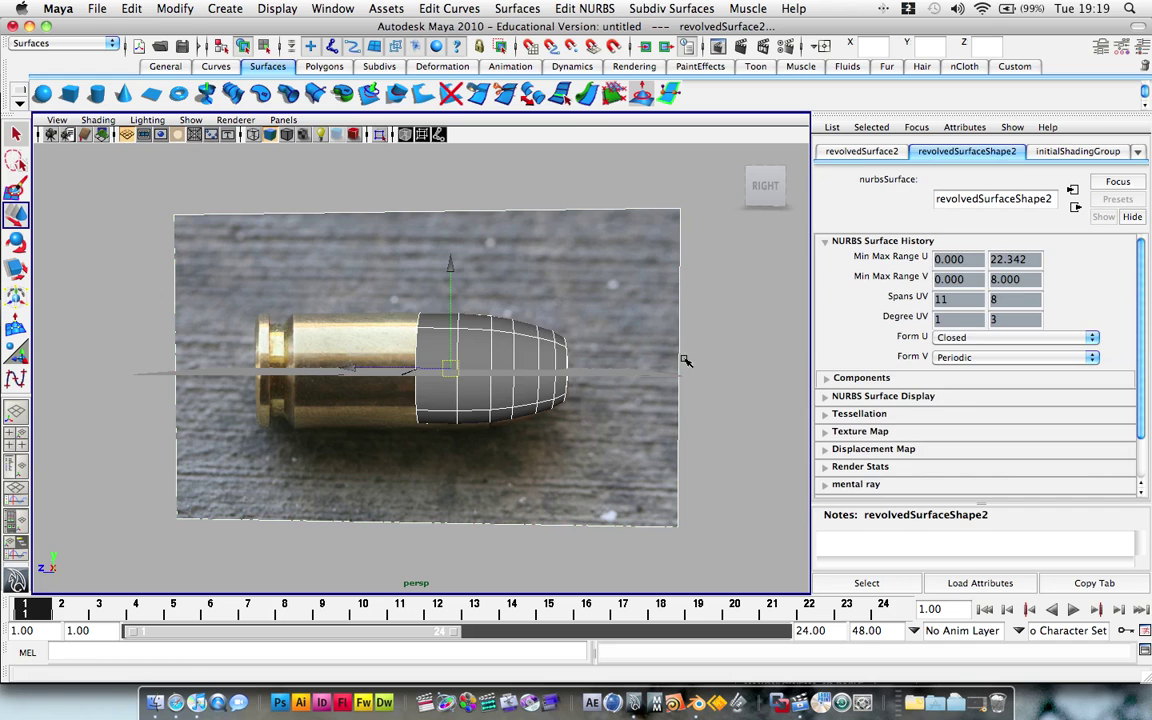
{"action": "left_click_drag", "start_coordinate": [684, 360], "coordinate": [624, 349], "text": "alt"}
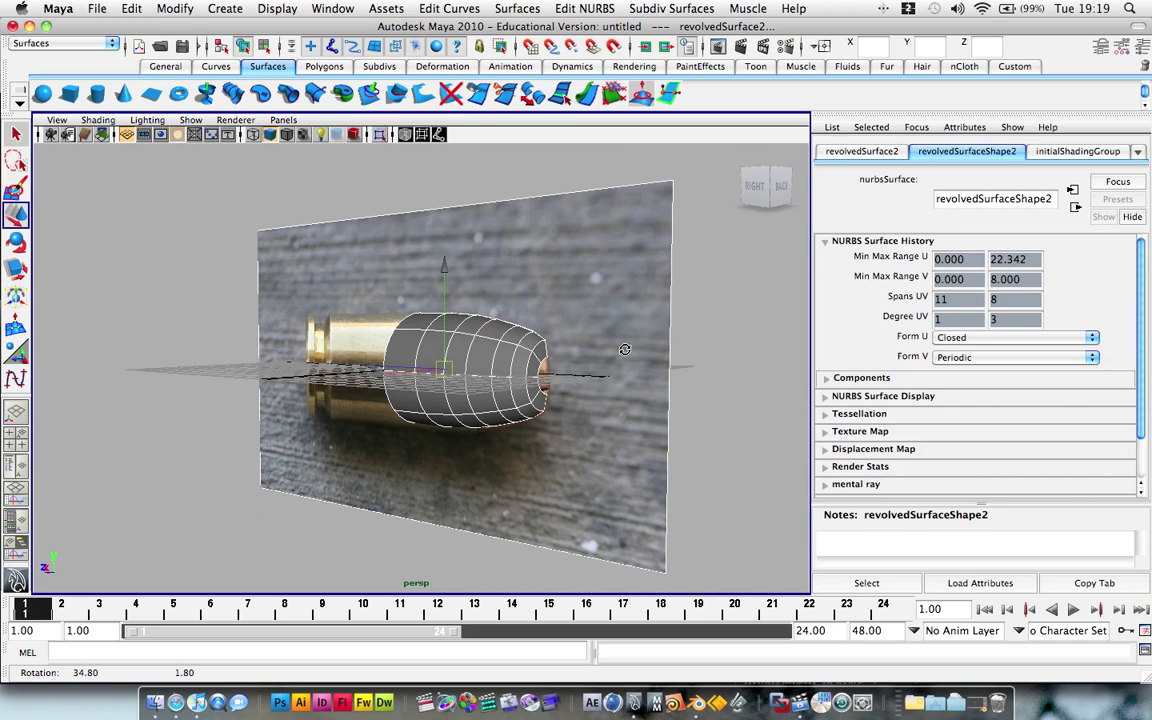
{"action": "left_click", "coordinate": [699, 347]}
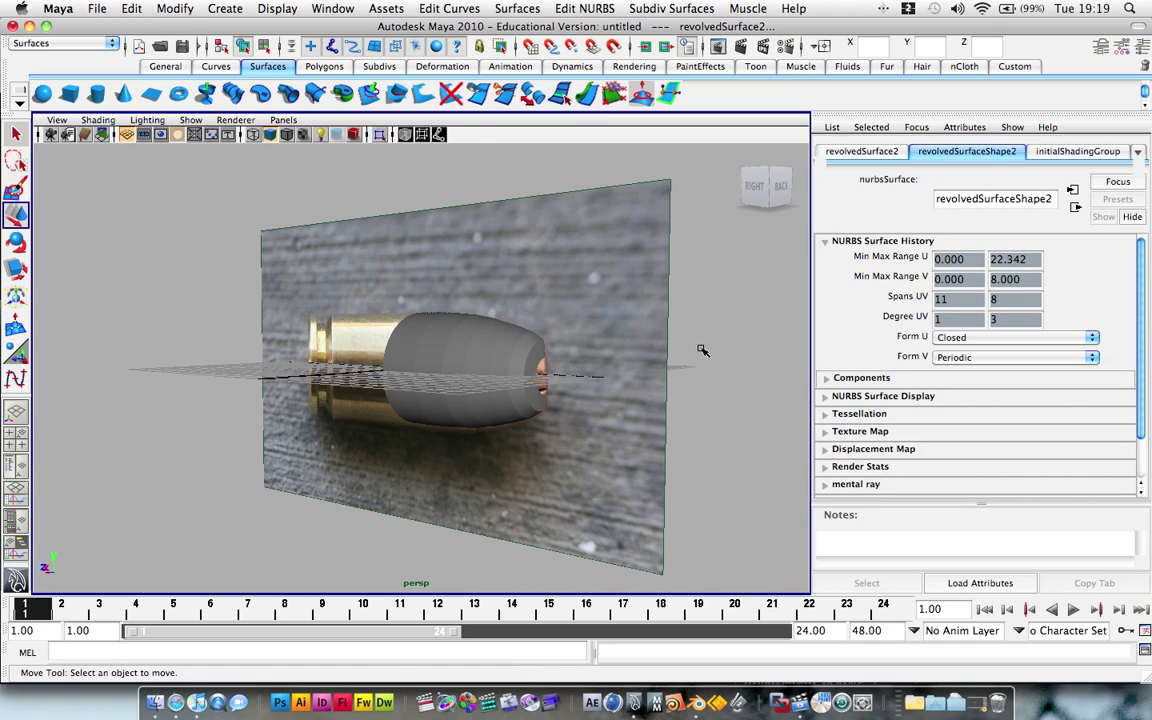
Step: Select the original revolved surface together with its scaled-down copy and group them
{"action": "left_click", "coordinate": [504, 354]}
{"action": "left_click_drag", "start_coordinate": [700, 360], "coordinate": [617, 357], "text": "alt"}
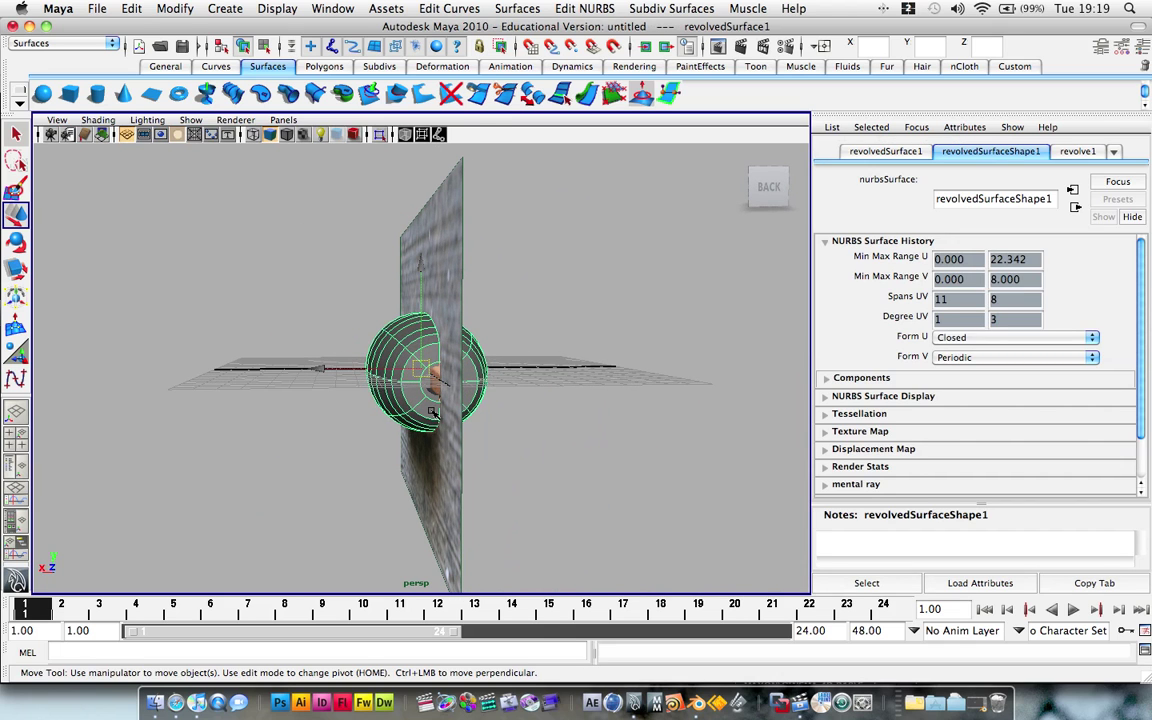
{"action": "key", "text": "ctrl+d"}
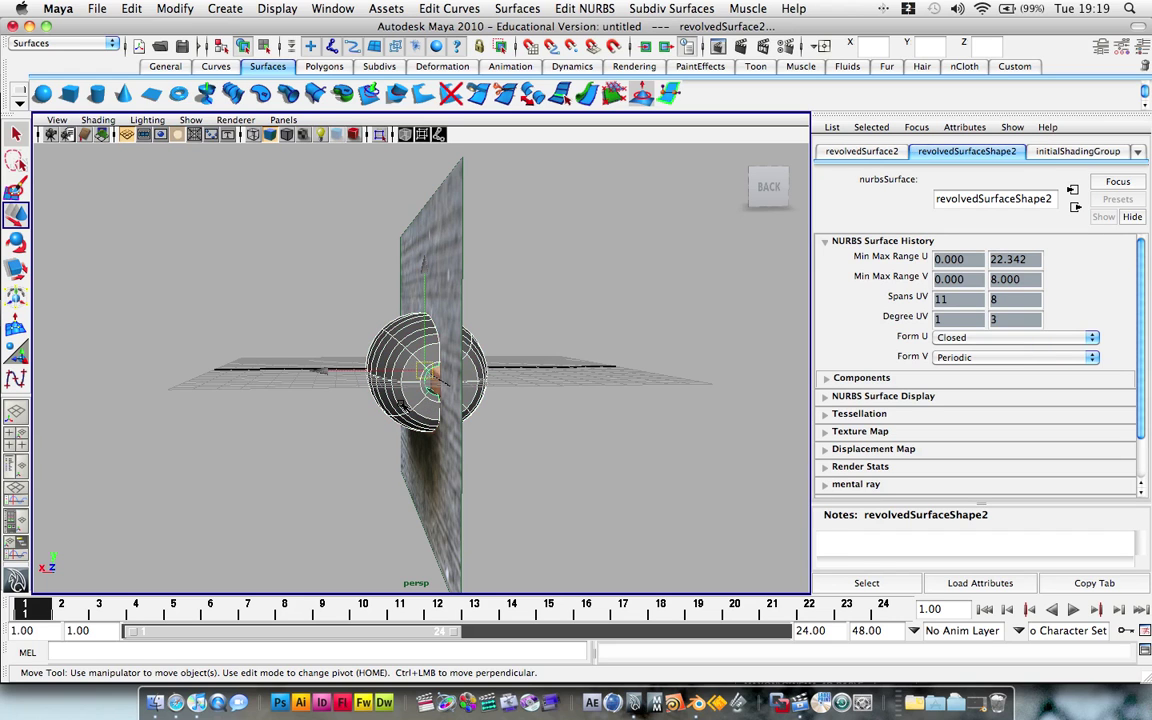
{"action": "key", "text": "super+g"}
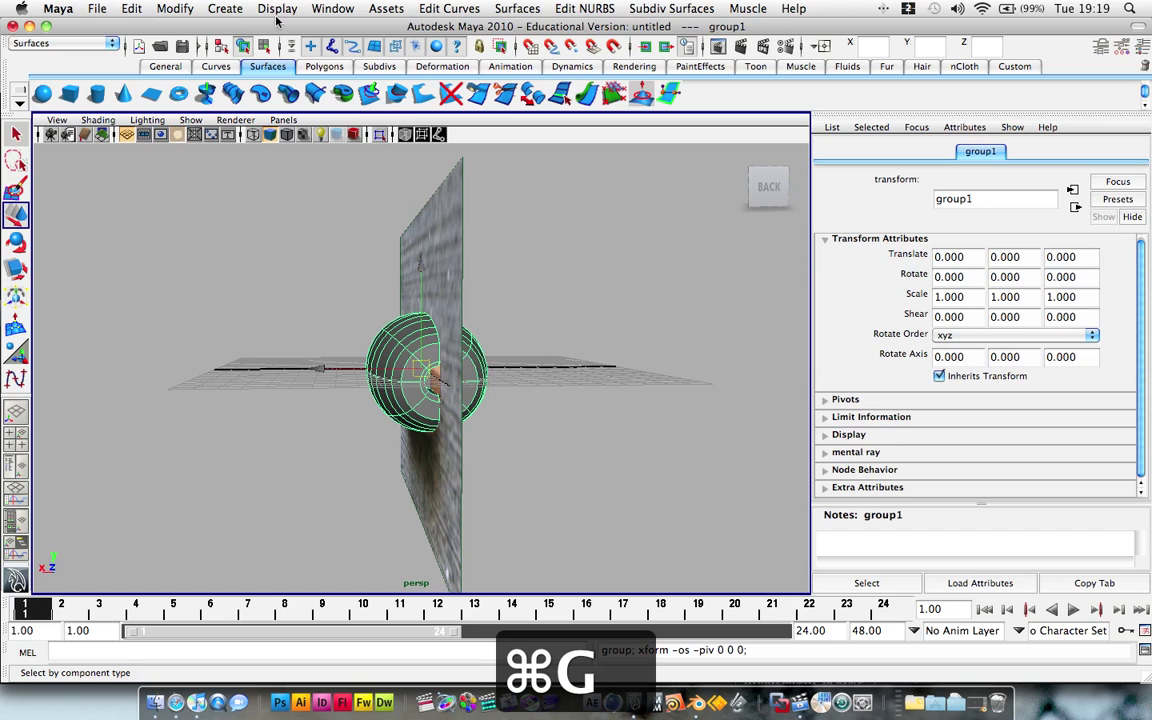
Step: Switch the menu set to Animation and hide the group of revolved surfaces
{"action": "left_click", "coordinate": [80, 43]}
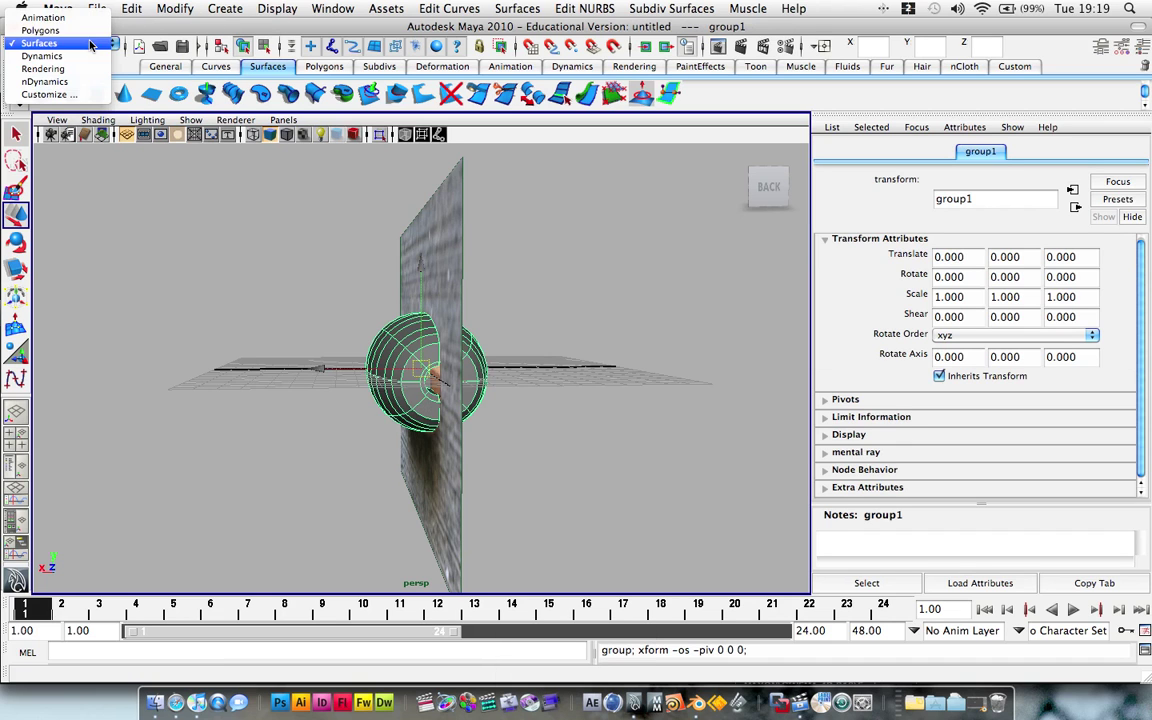
{"action": "left_click", "coordinate": [76, 18]}
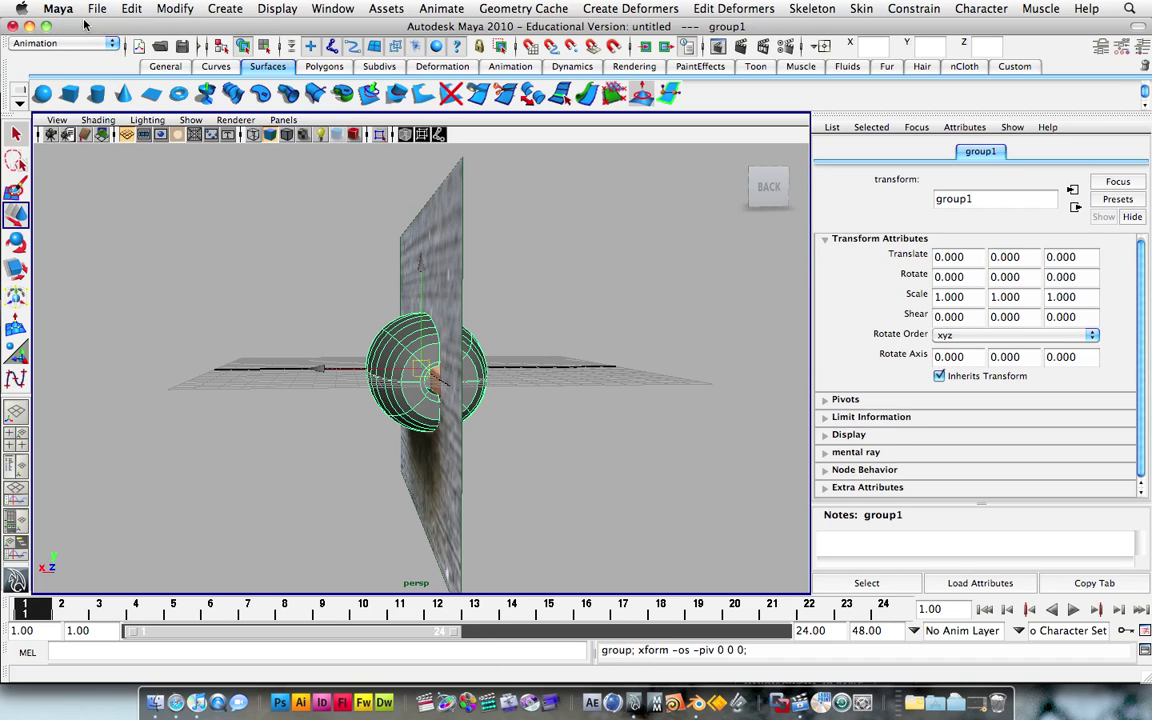
{"action": "left_click", "coordinate": [177, 9]}
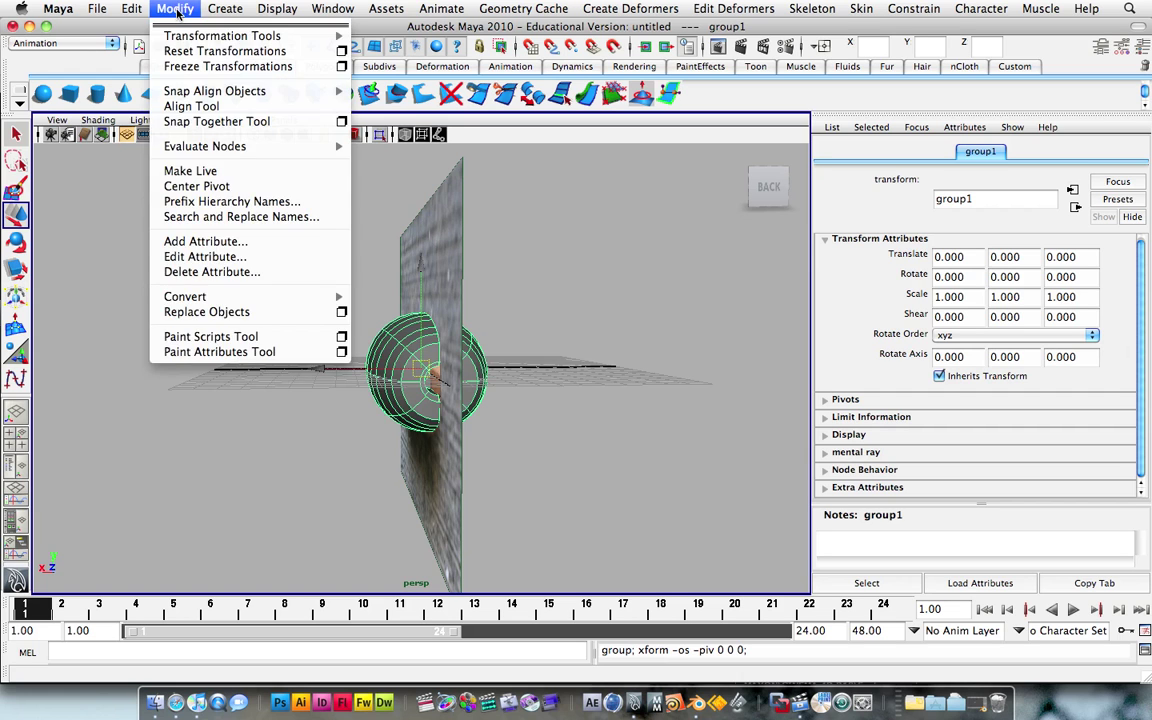
{"action": "mouse_move", "coordinate": [274, 12]}
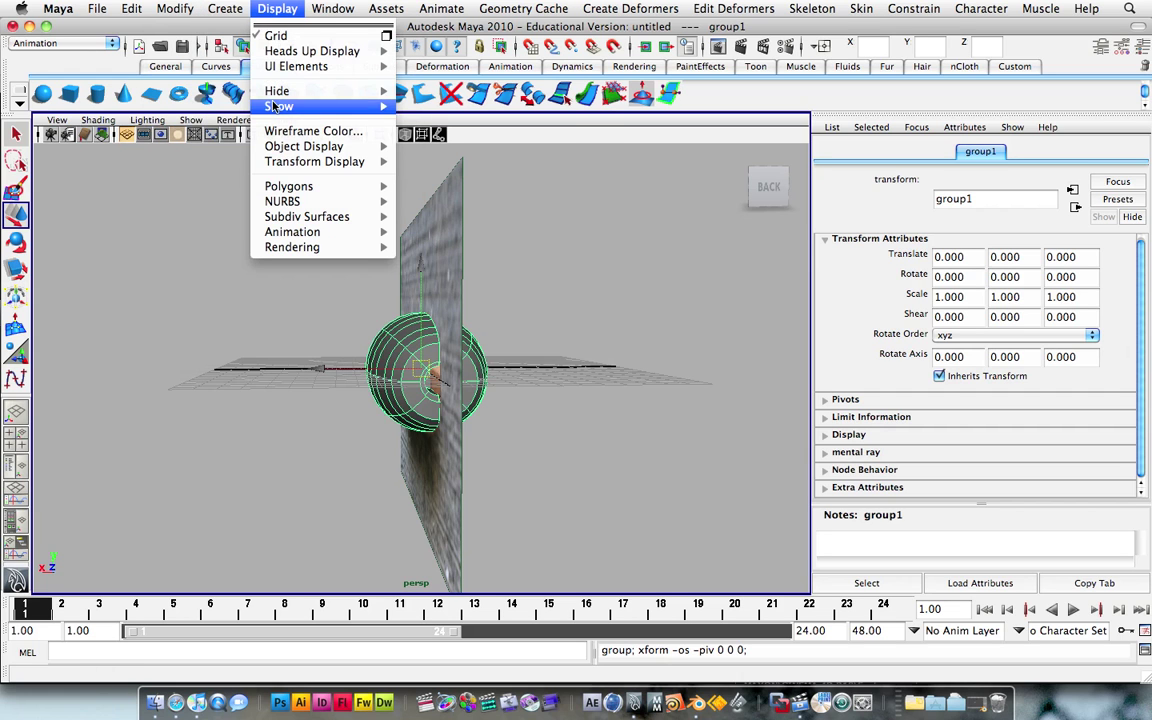
{"action": "mouse_move", "coordinate": [320, 91]}
{"action": "left_click", "coordinate": [490, 101]}
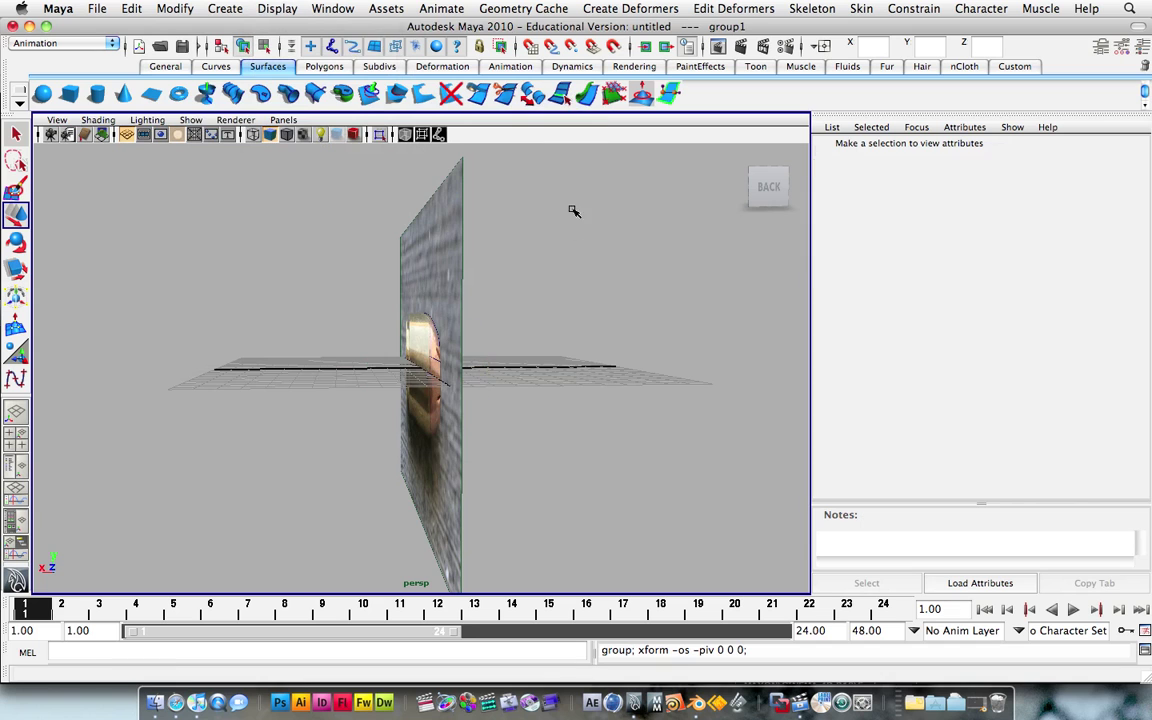
Step: Select the bullet tip's profile curve and hide it
{"action": "left_click_drag", "start_coordinate": [298, 324], "coordinate": [486, 318], "text": "alt"}
{"action": "left_click", "coordinate": [552, 357]}
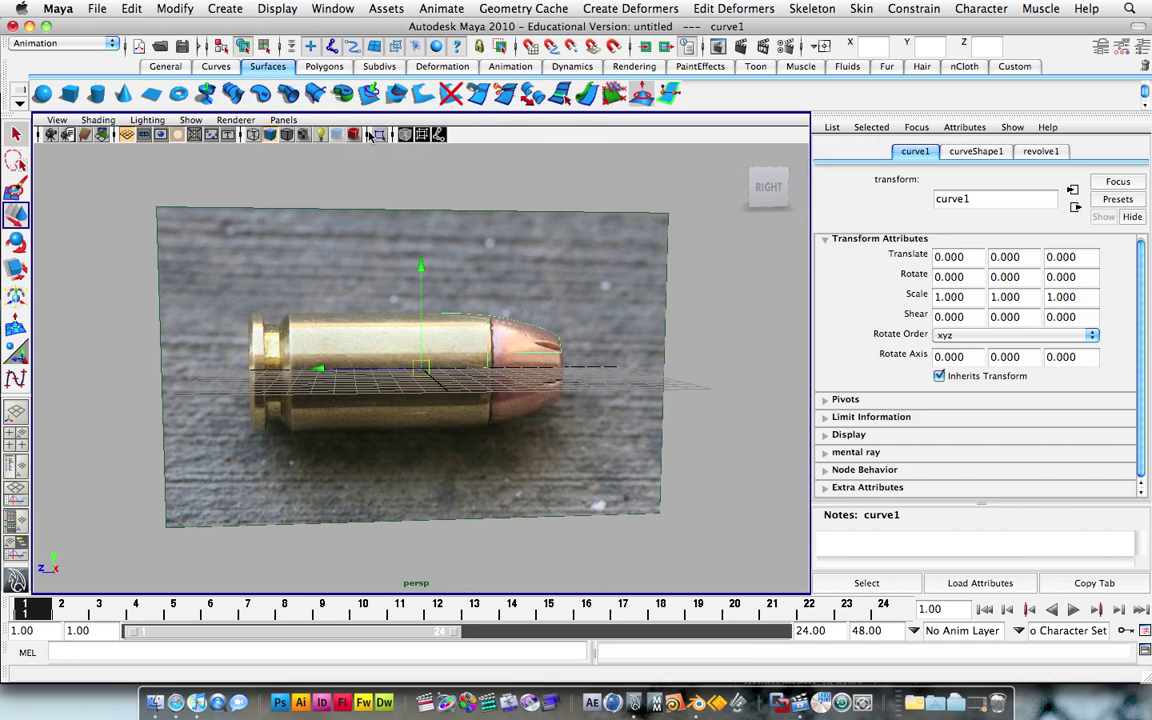
{"action": "left_click", "coordinate": [274, 9]}
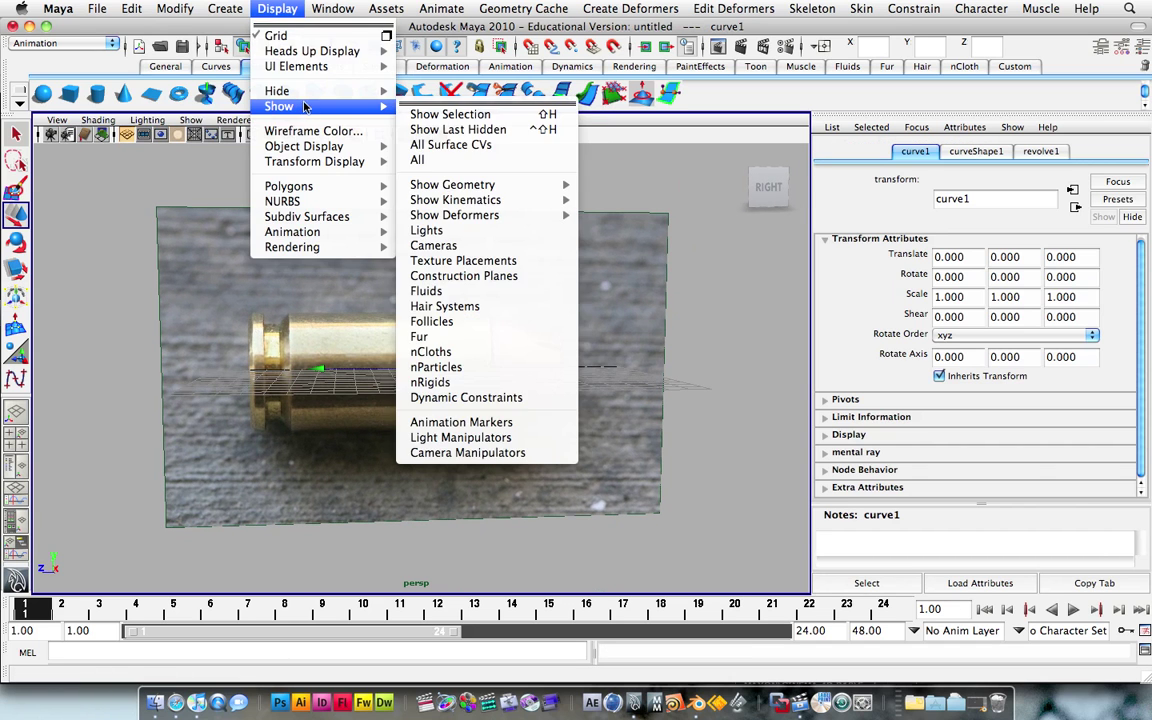
{"action": "mouse_move", "coordinate": [277, 91]}
{"action": "left_click", "coordinate": [447, 100]}
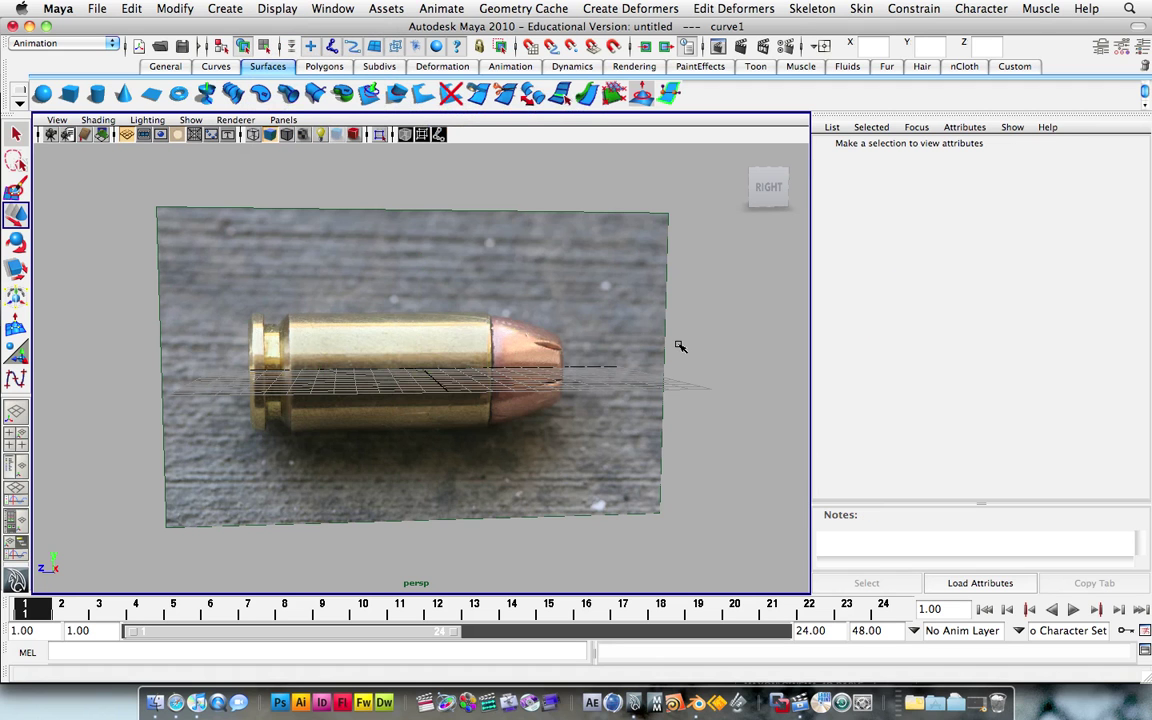
Step: Return to the full-size side view, activate the EP Curve tool and display its settings
{"action": "left_click_drag", "start_coordinate": [210, 293], "coordinate": [213, 321], "text": "alt"}
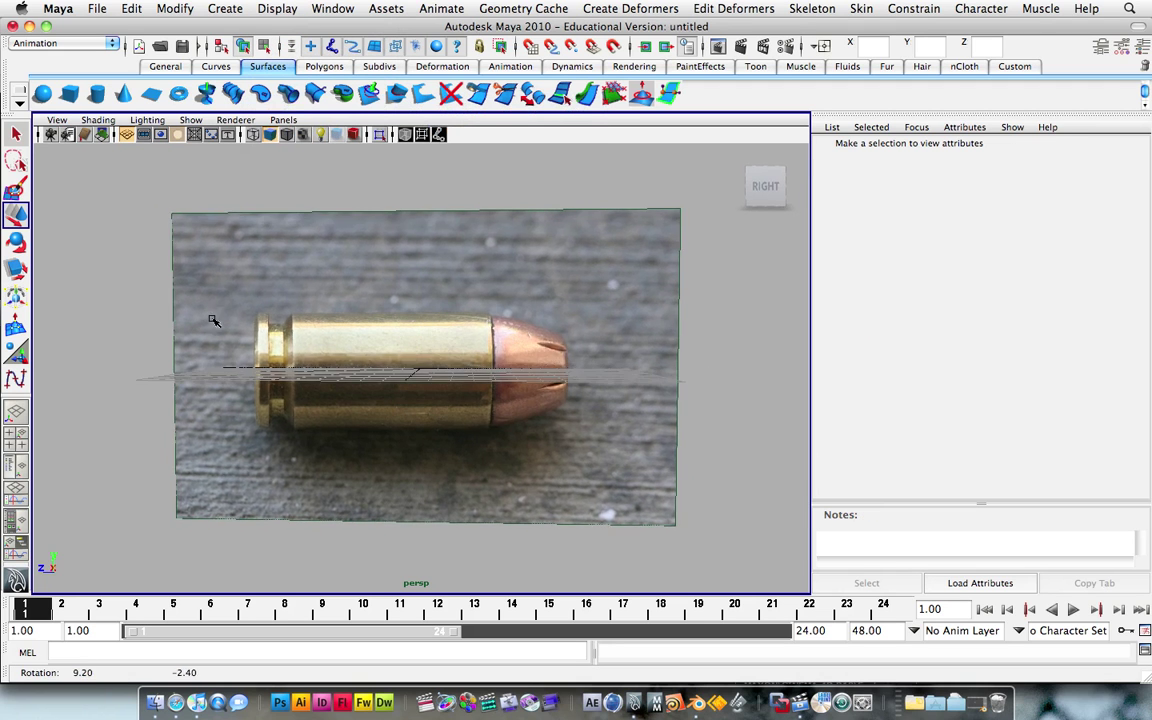
{"action": "key", "text": "space"}
{"action": "key", "text": "space"}
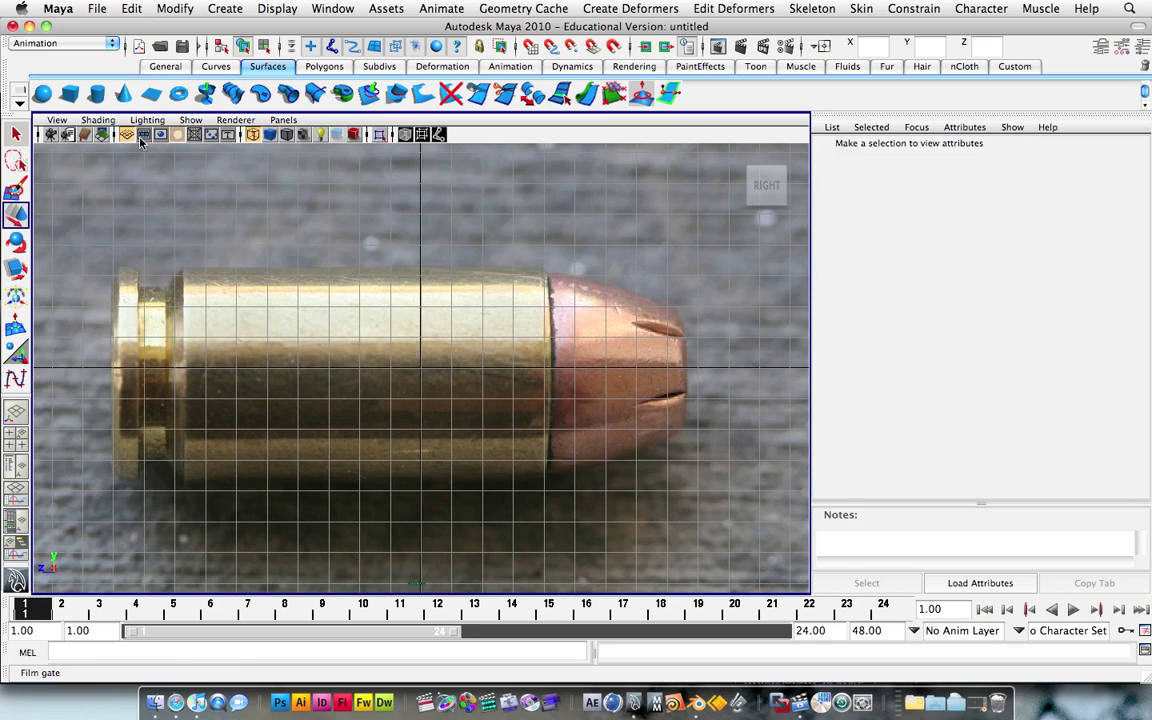
{"action": "left_click", "coordinate": [216, 66]}
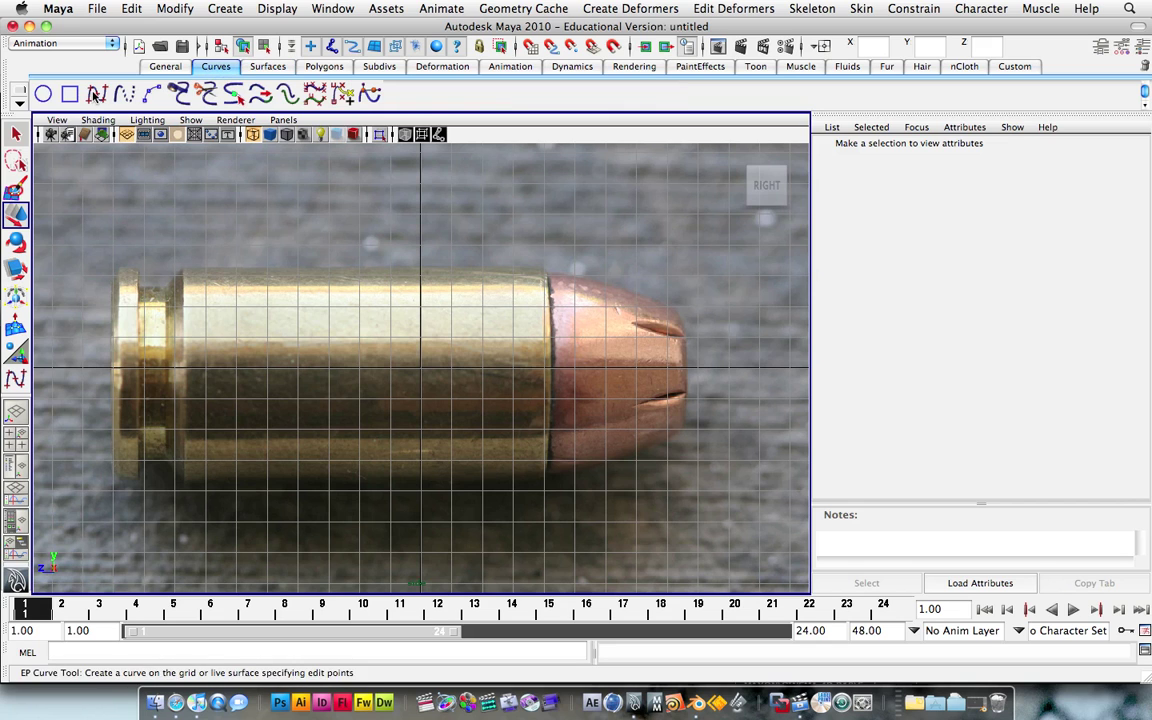
{"action": "left_click", "coordinate": [96, 93]}
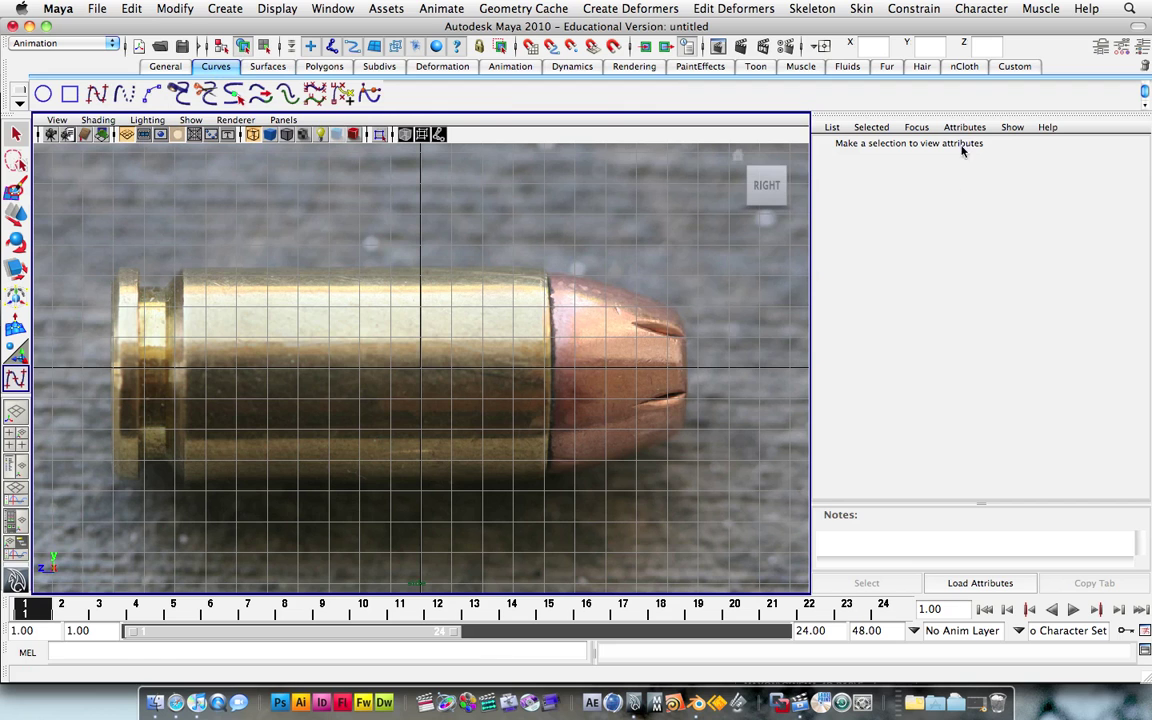
{"action": "left_click", "coordinate": [1124, 47]}
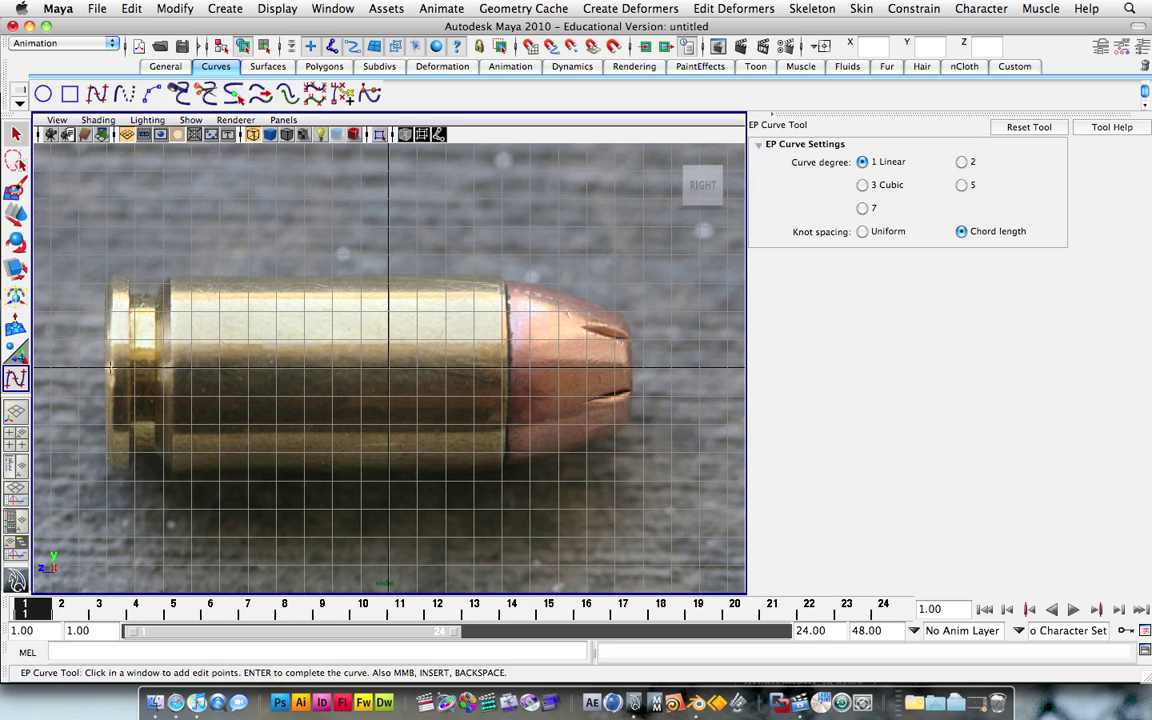
Step: Trace the casing's upper outline from the centre line at its base, around the rim and groove, along the body to the mouth
{"action": "key", "text": "x"}
{"action": "left_click", "coordinate": [106, 368]}
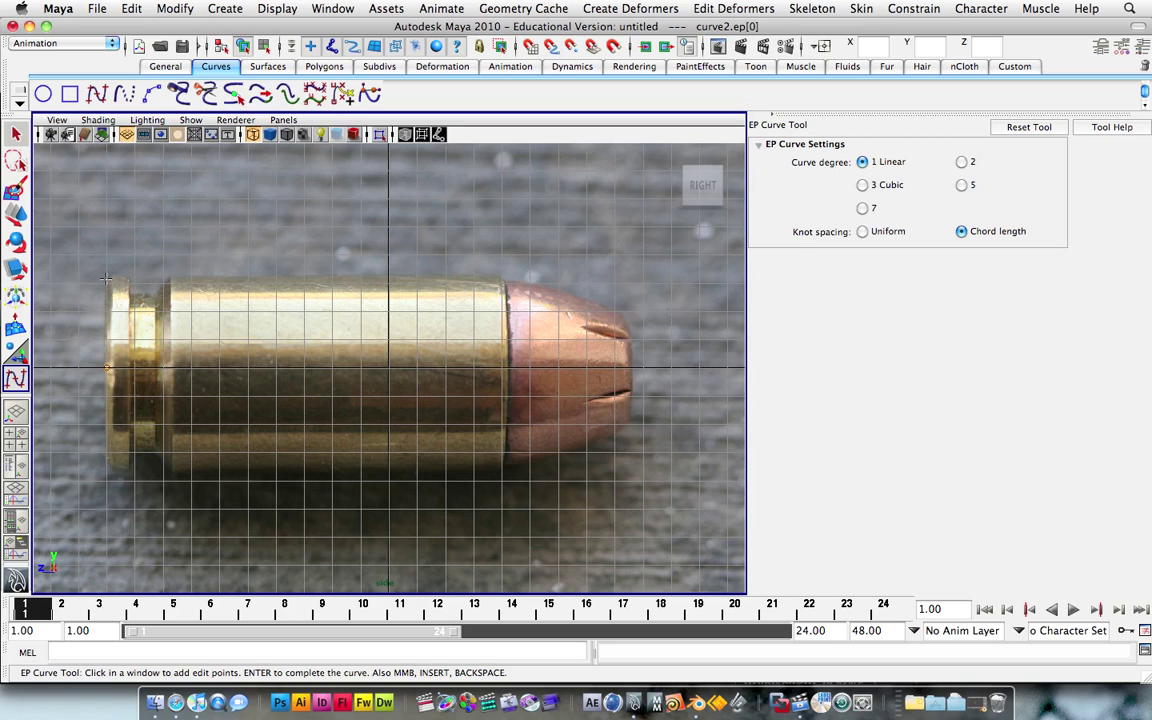
{"action": "left_click", "coordinate": [105, 281]}
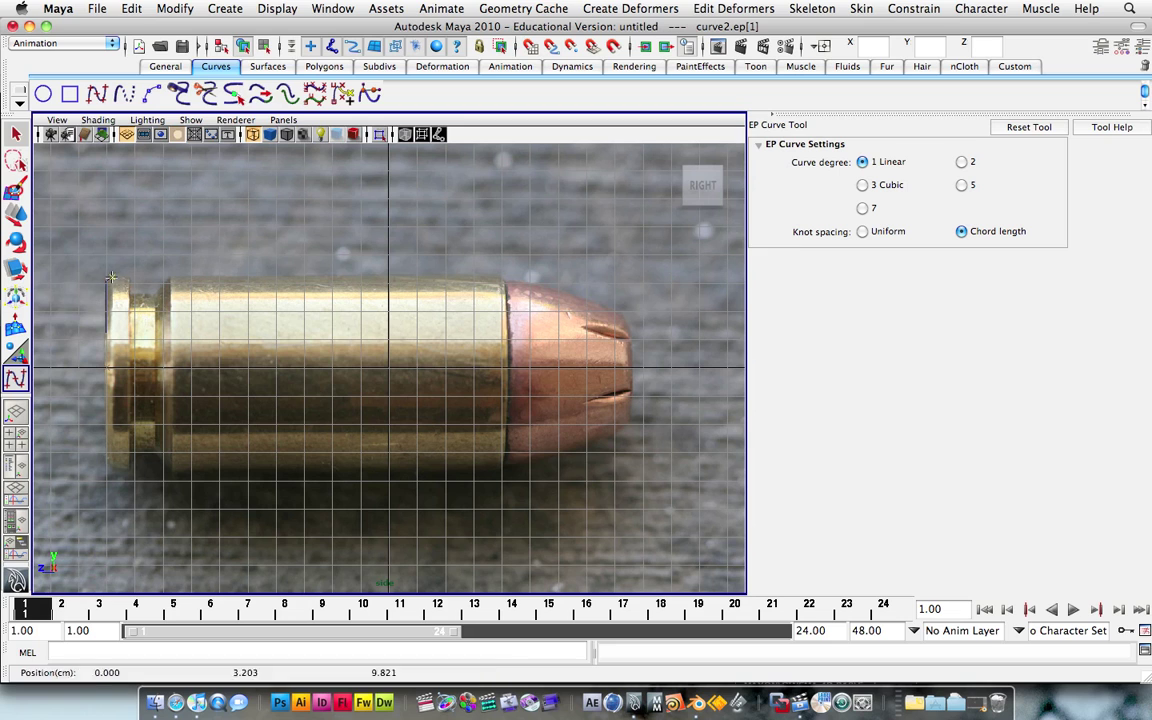
{"action": "left_click", "coordinate": [122, 276]}
{"action": "left_click", "coordinate": [126, 278]}
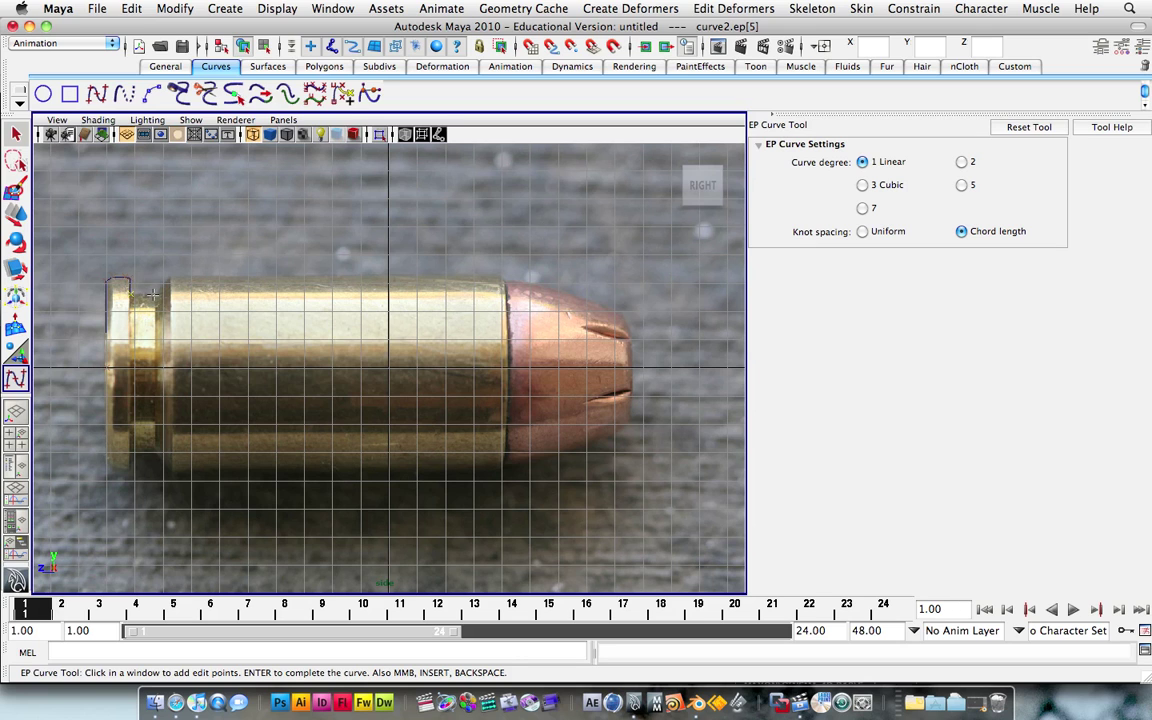
{"action": "left_click", "coordinate": [156, 288]}
{"action": "left_click", "coordinate": [167, 276]}
{"action": "left_click", "coordinate": [397, 276]}
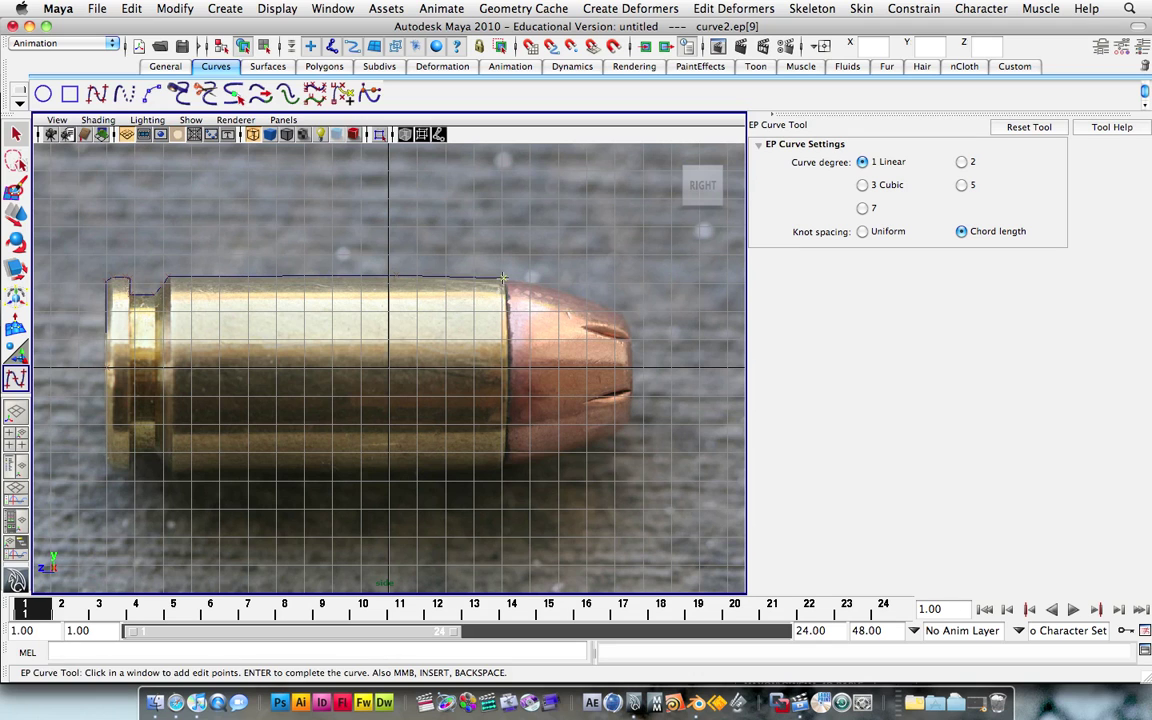
{"action": "left_click", "coordinate": [503, 279]}
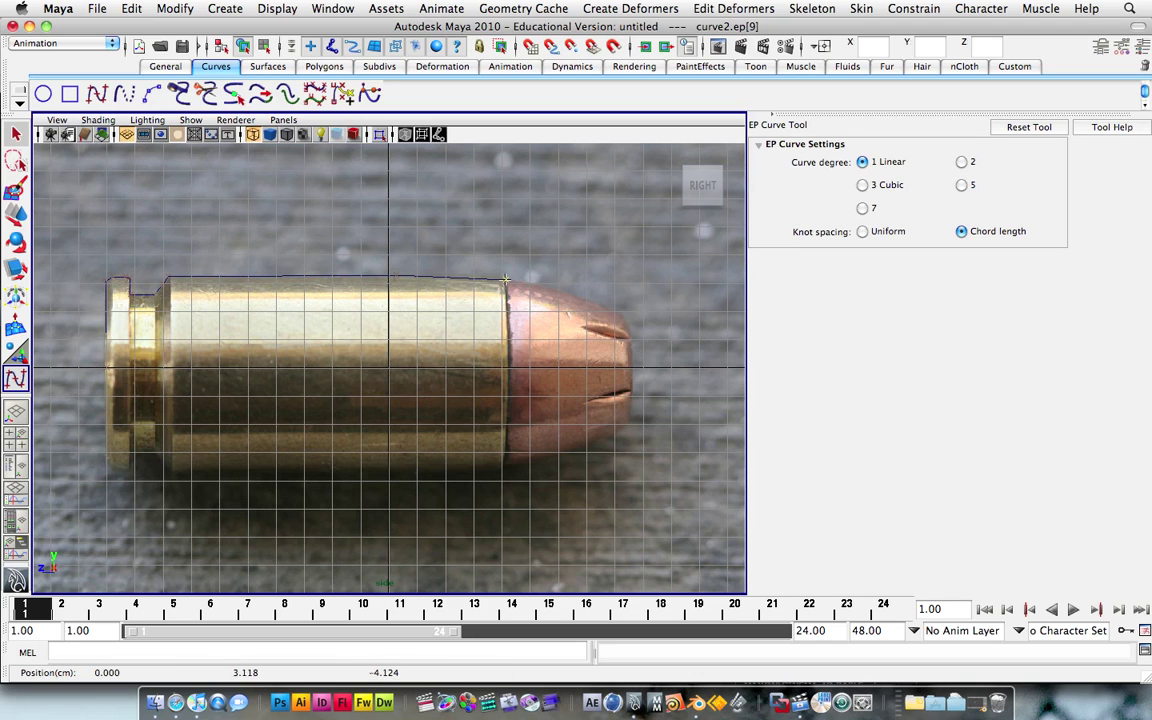
{"action": "left_click", "coordinate": [504, 467]}
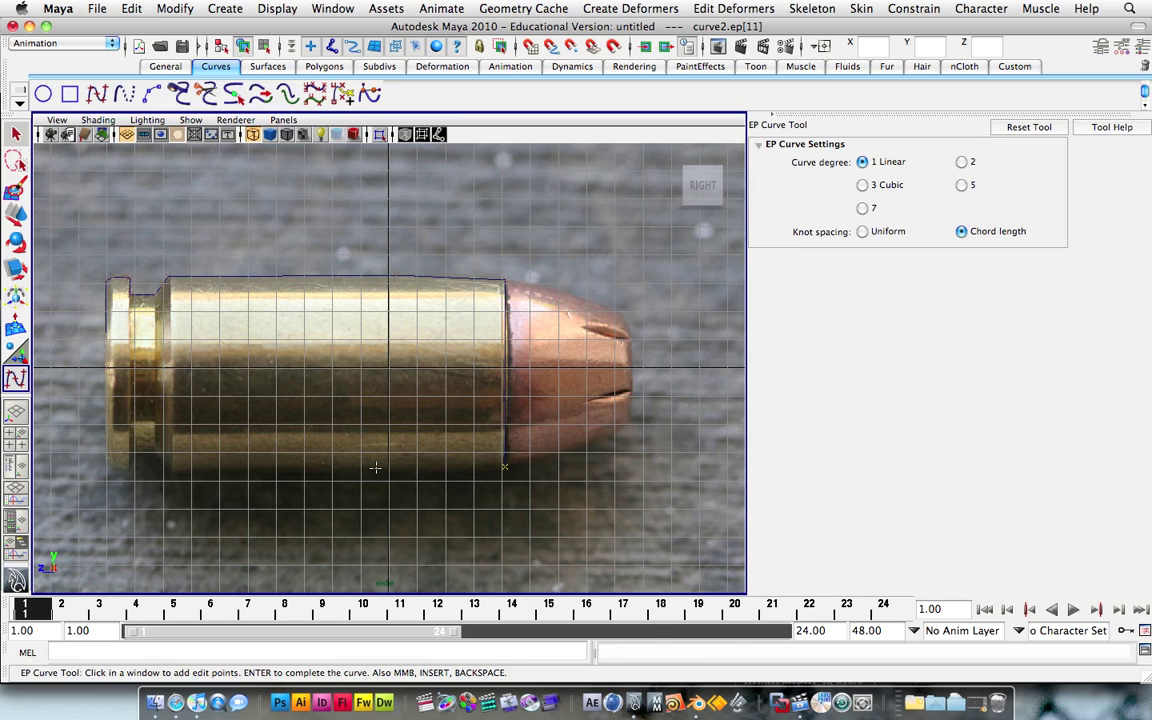
{"action": "key", "text": "super+z"}
{"action": "key", "text": "x"}
{"action": "left_click", "coordinate": [501, 368]}
{"action": "key", "text": "super+z"}
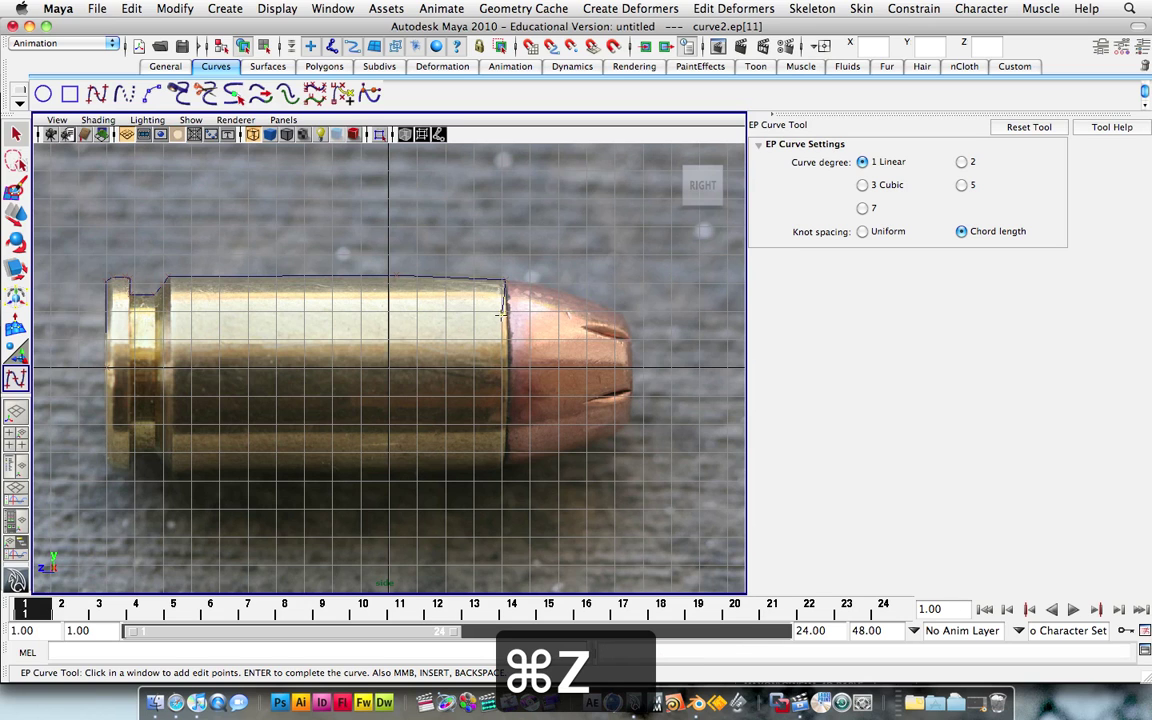
{"action": "key", "text": "super+z"}
Step: Continue the casing profile with an inner wall from the mouth back to the base, end it on the centre line and complete the curve
{"action": "left_click", "coordinate": [501, 310]}
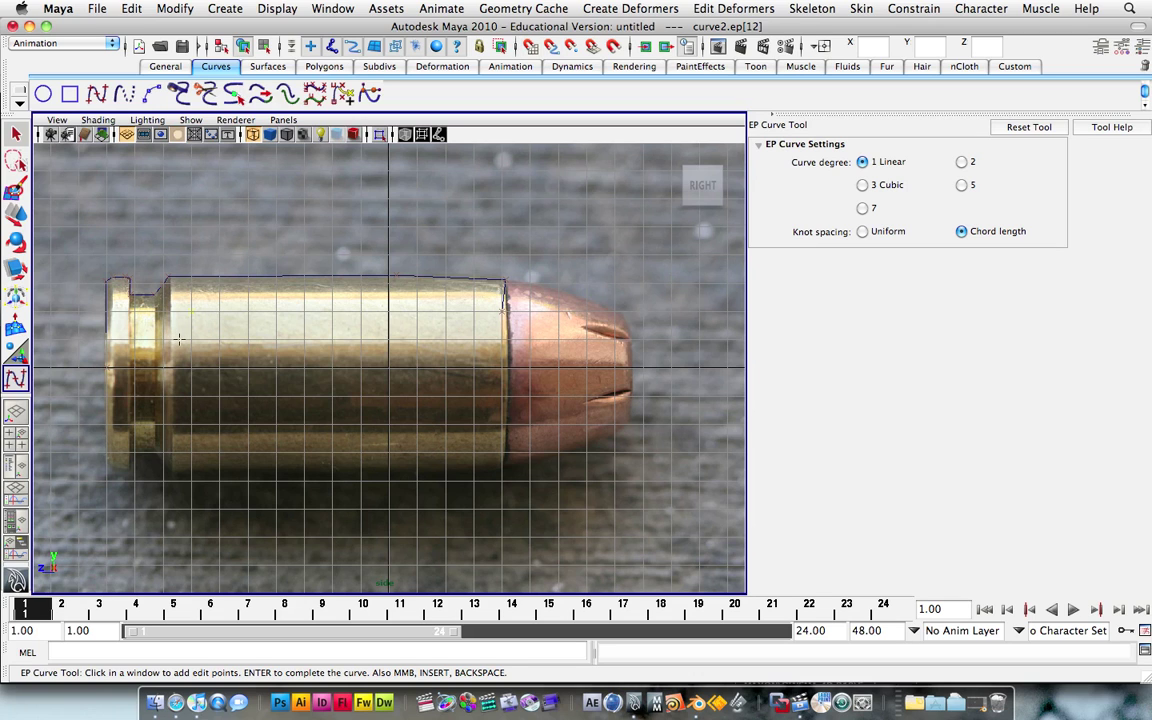
{"action": "key", "text": "x"}
{"action": "left_click", "coordinate": [166, 341]}
{"action": "left_click", "coordinate": [110, 368]}
{"action": "key", "text": "Return"}
{"action": "key", "text": "w"}
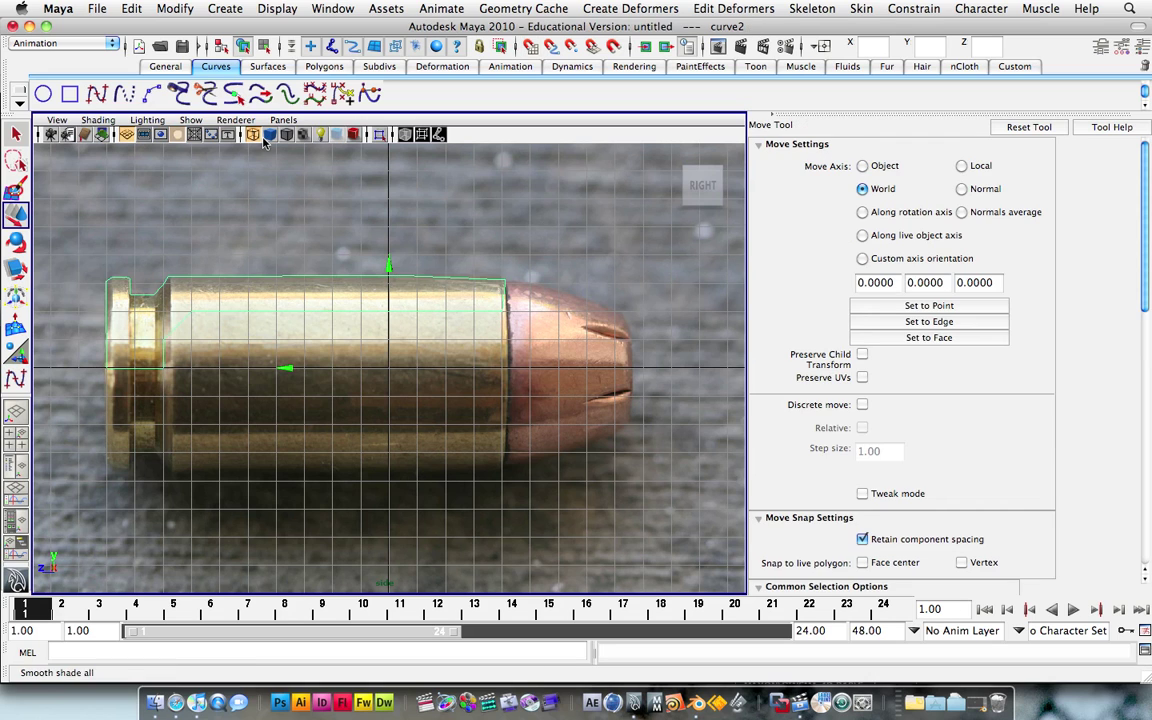
Step: Revolve the casing's profile curve into a surface, set the revolve axis Z value to 90 and check the casing in perspective
{"action": "left_click", "coordinate": [267, 66]}
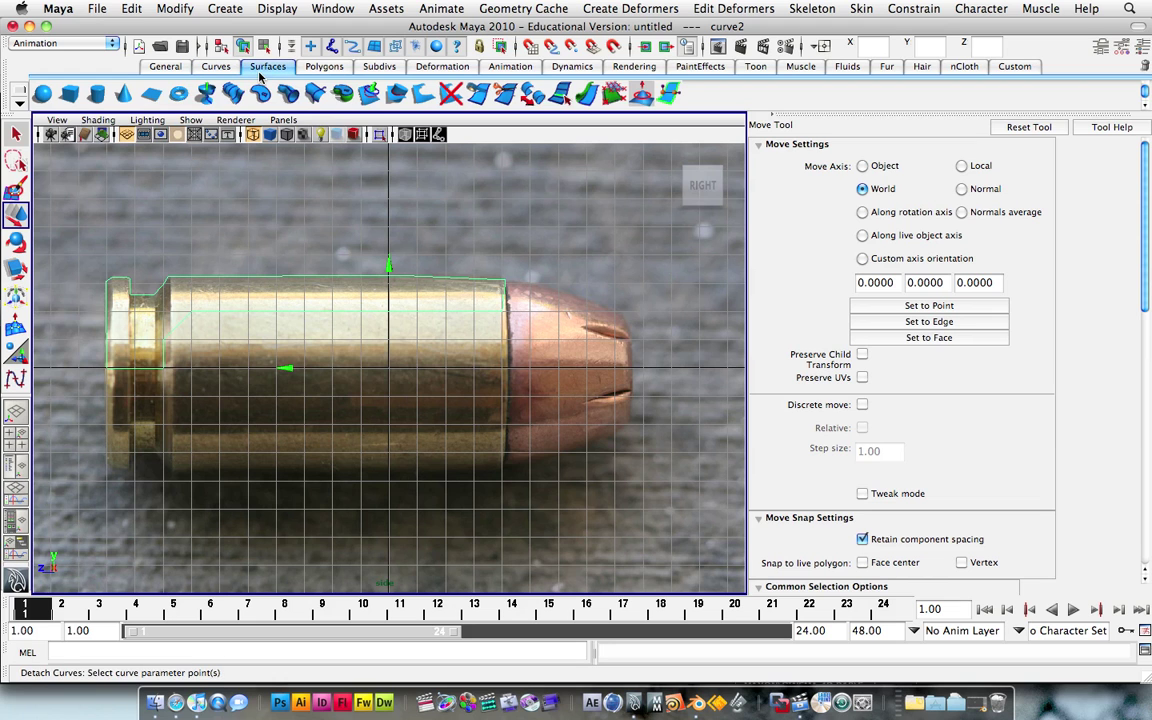
{"action": "left_click", "coordinate": [210, 94]}
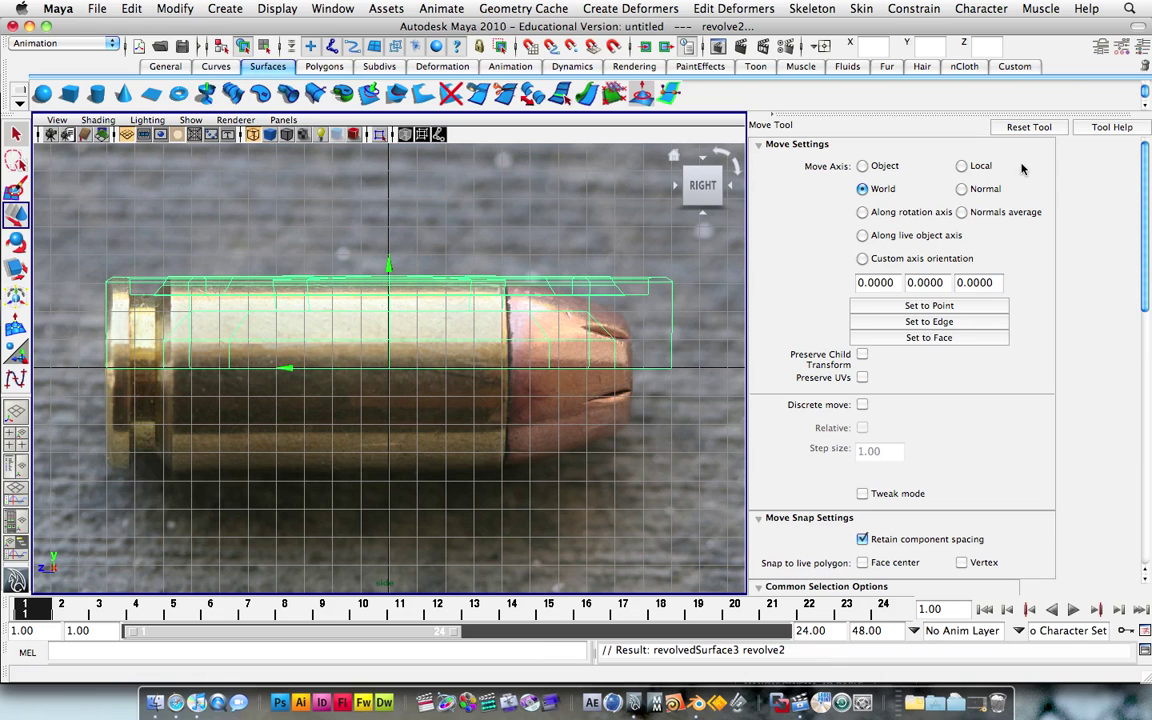
{"action": "left_click", "coordinate": [1101, 46]}
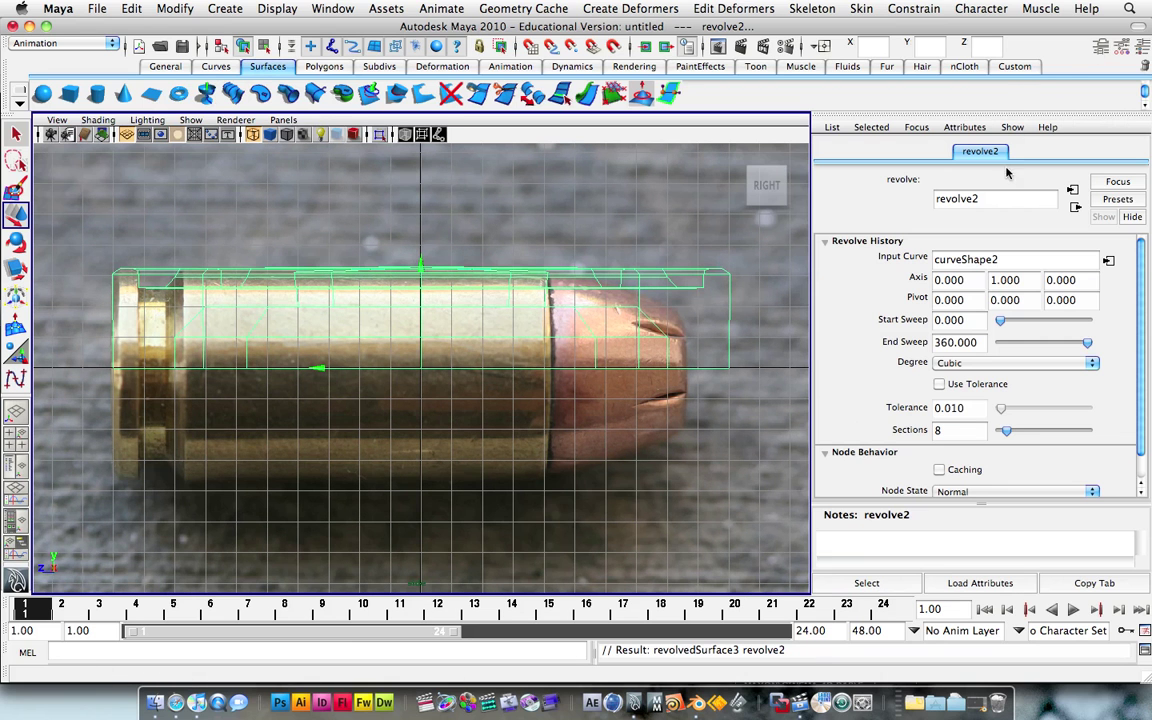
{"action": "double_click", "coordinate": [1070, 280]}
{"action": "type", "text": "90"}
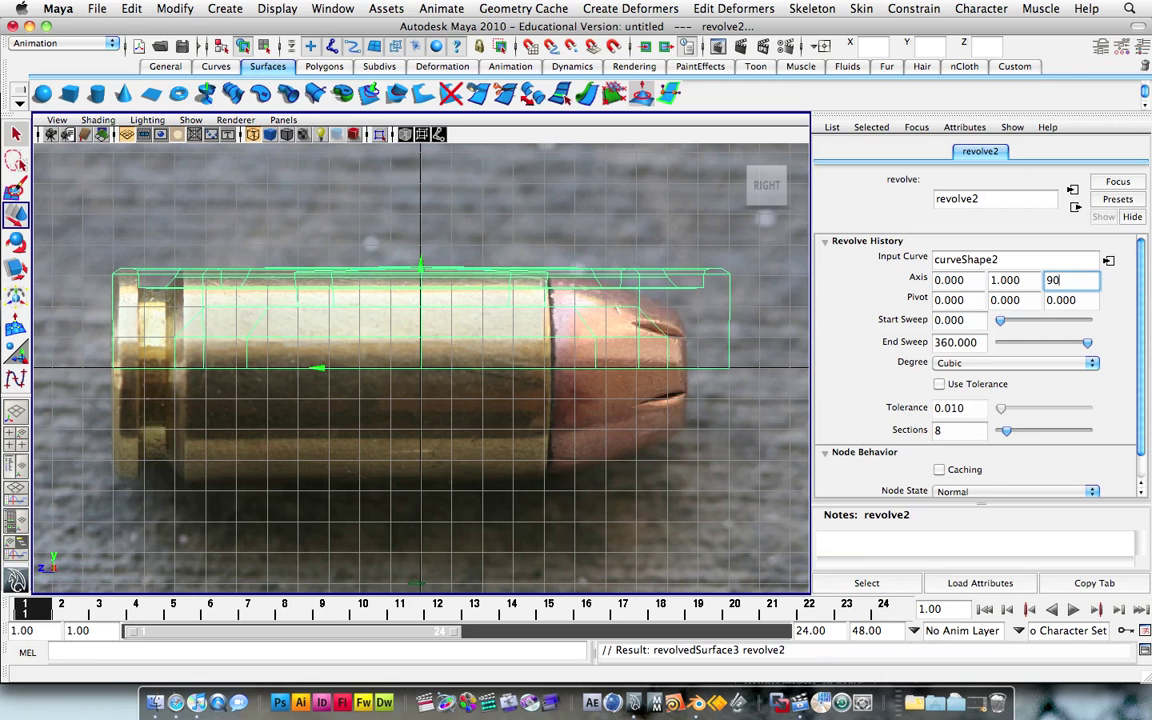
{"action": "key", "text": "Return"}
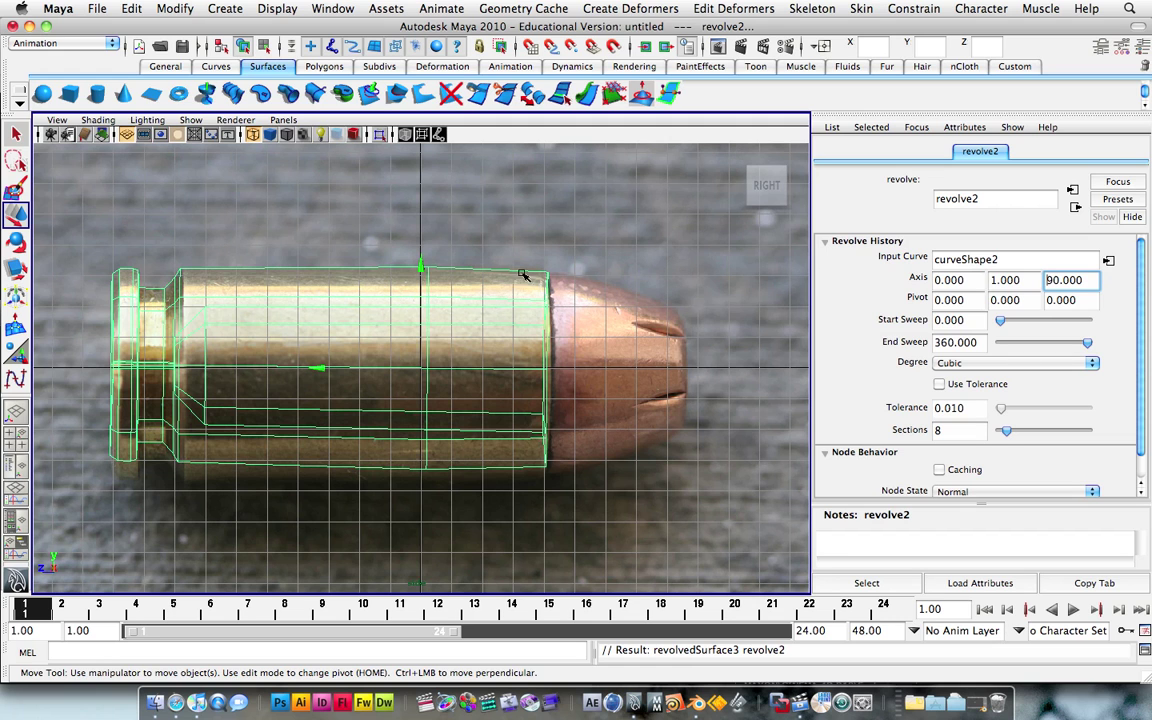
{"action": "key", "text": "space"}
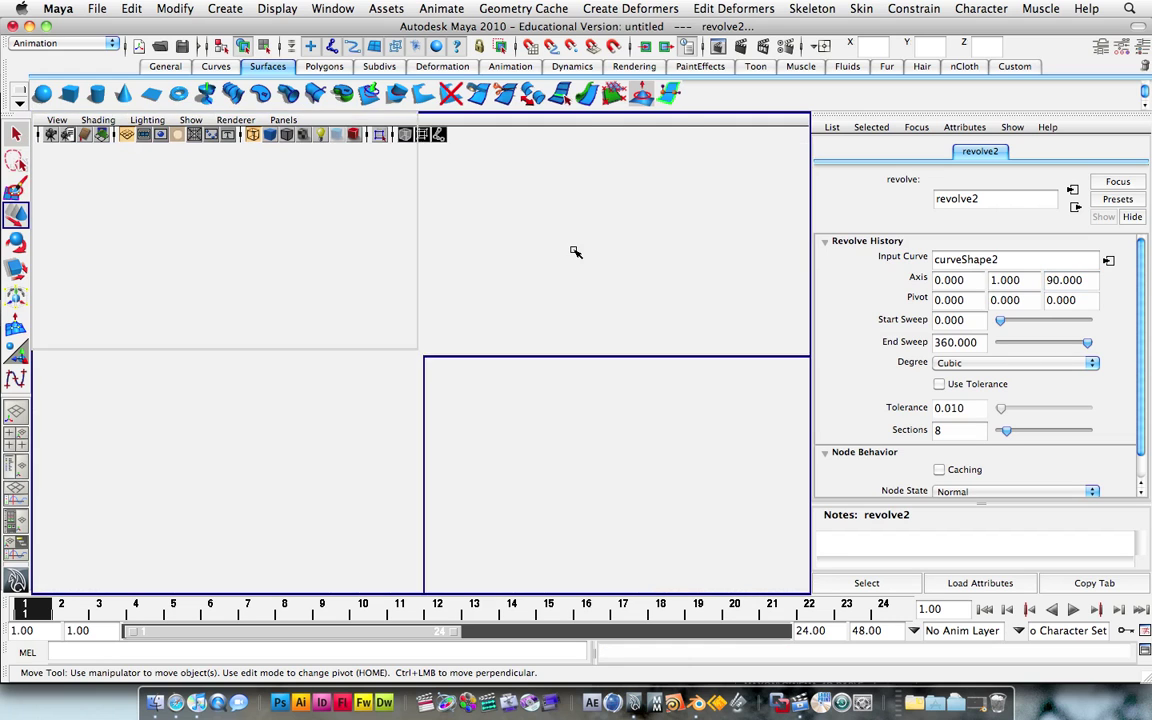
{"action": "key", "text": "space"}
{"action": "left_click_drag", "start_coordinate": [648, 334], "coordinate": [585, 333], "text": "alt"}
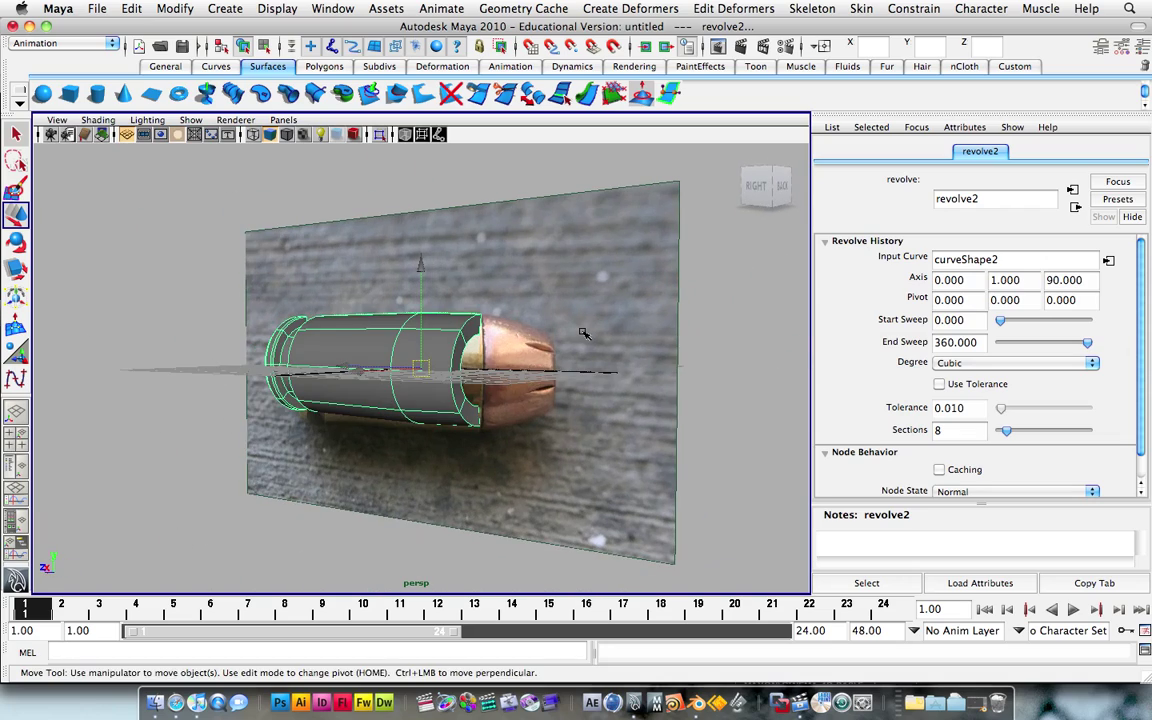